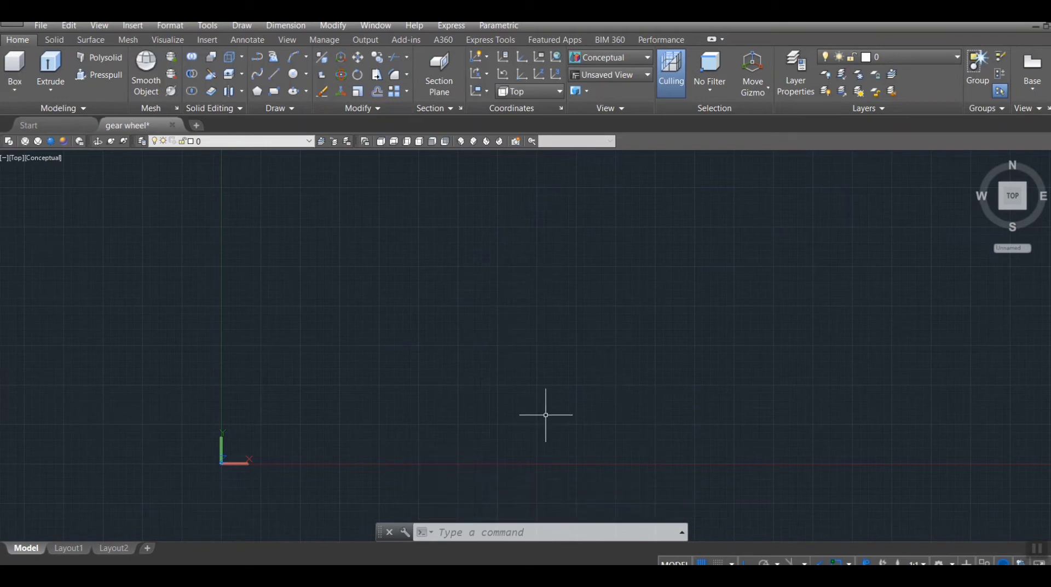
- Cancel an accidental COPY command and start the CIRCLE command instead
type("co")
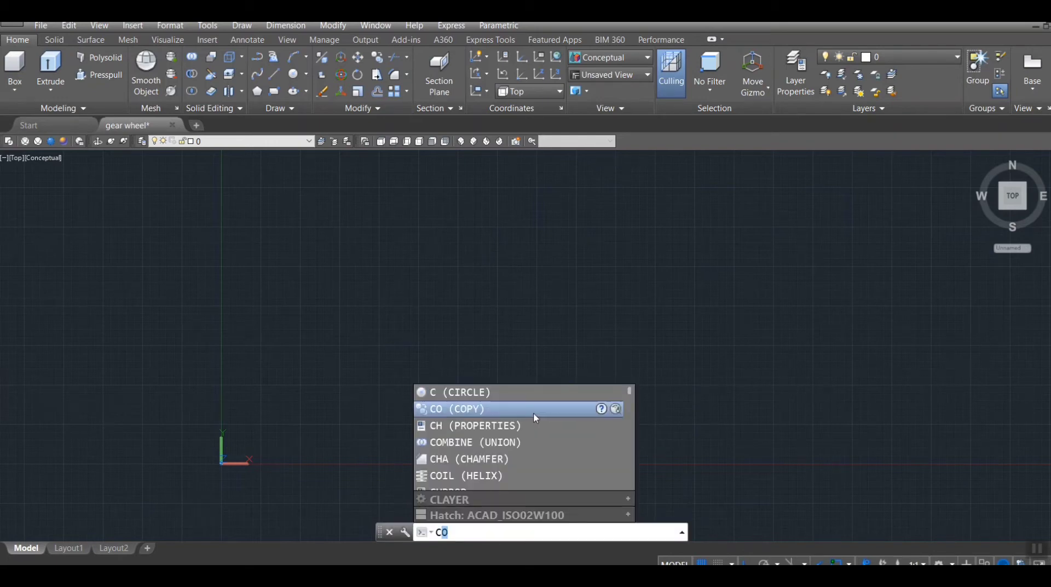
key("Return")
key("Escape")
type("c")
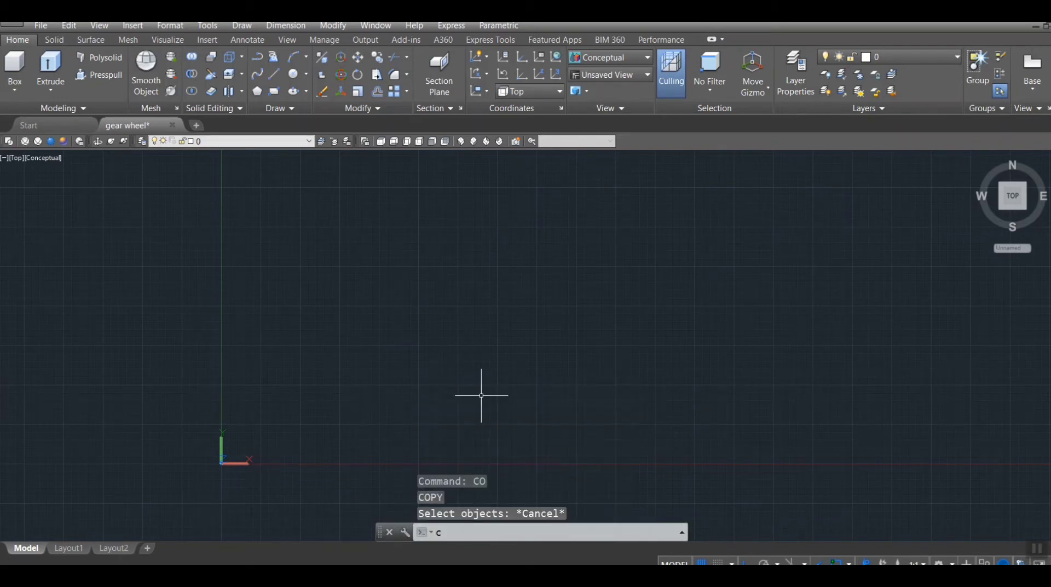
key("Return")
- Draw a radius-100 circle near the drawing centre and zoom to show it all
left_click(487, 345)
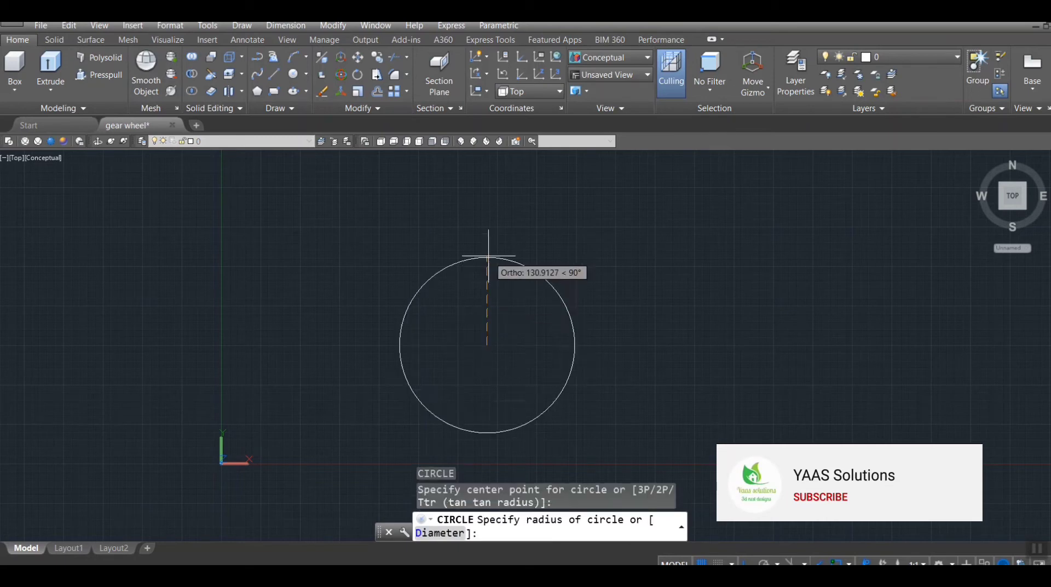
type("100")
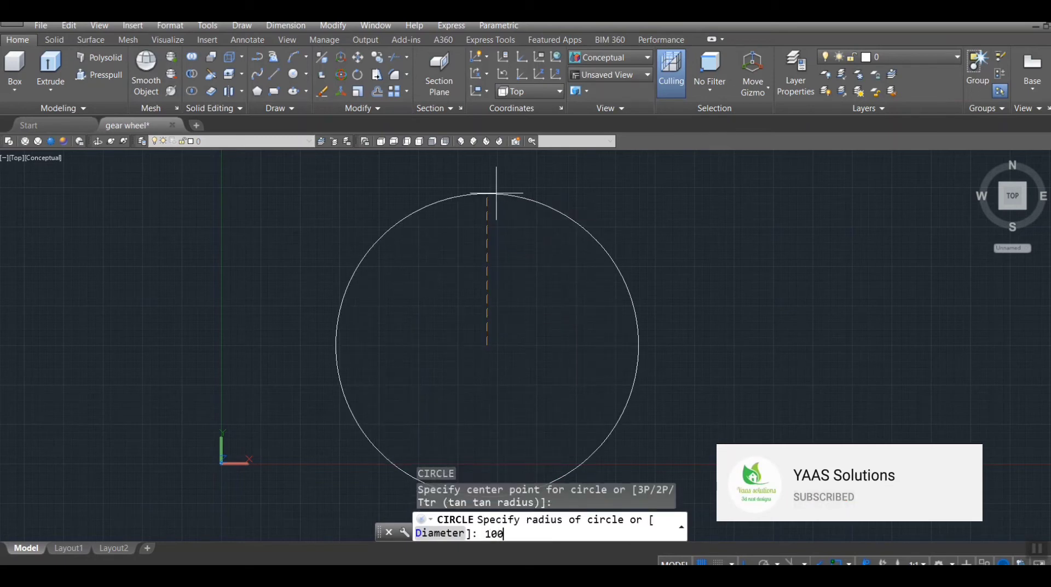
key("Return")
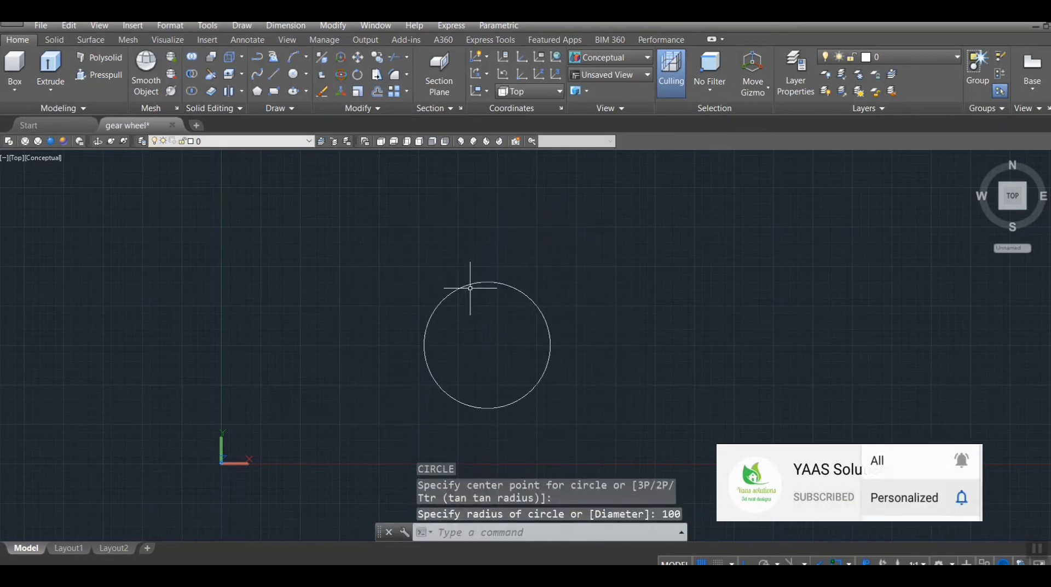
scroll(498, 315, "up", 2)
type("z")
key("Return")
type("a")
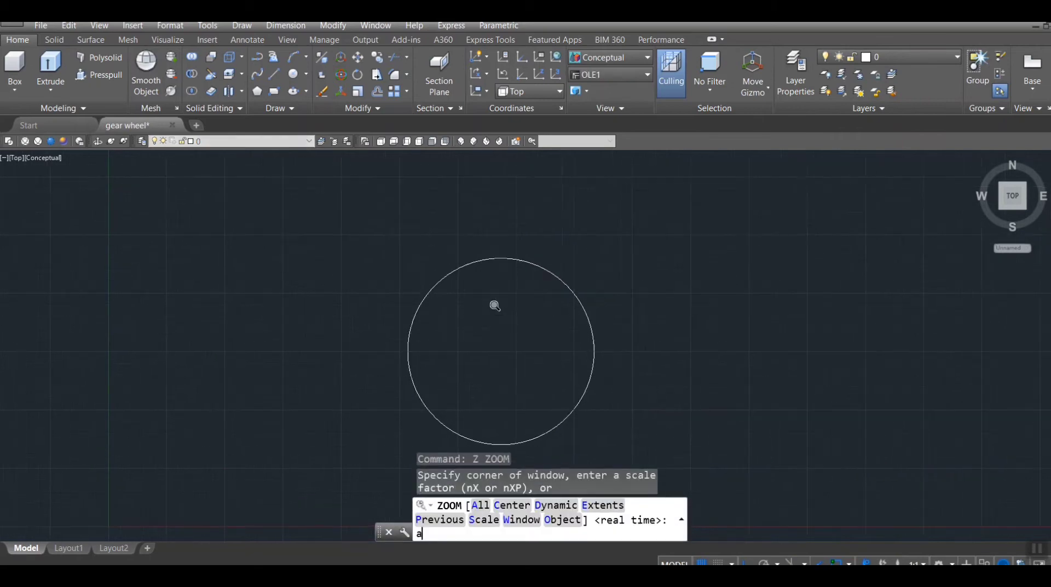
key("Return")
middle_click_drag(743, 368, 438, 400)
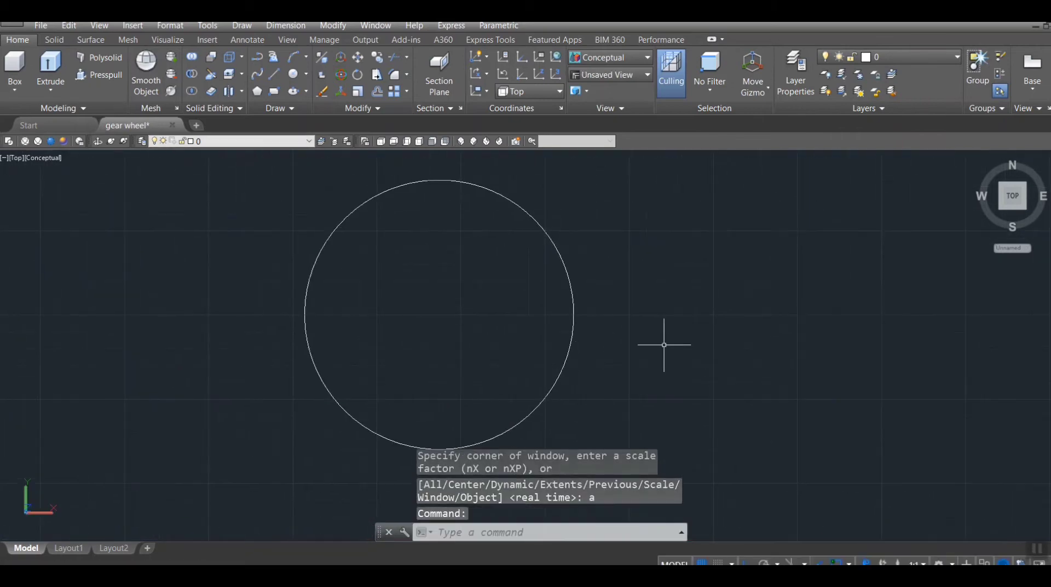
- Add concentric circles of radius 80, 40 and 30 at the same centre
type("c")
key("Return")
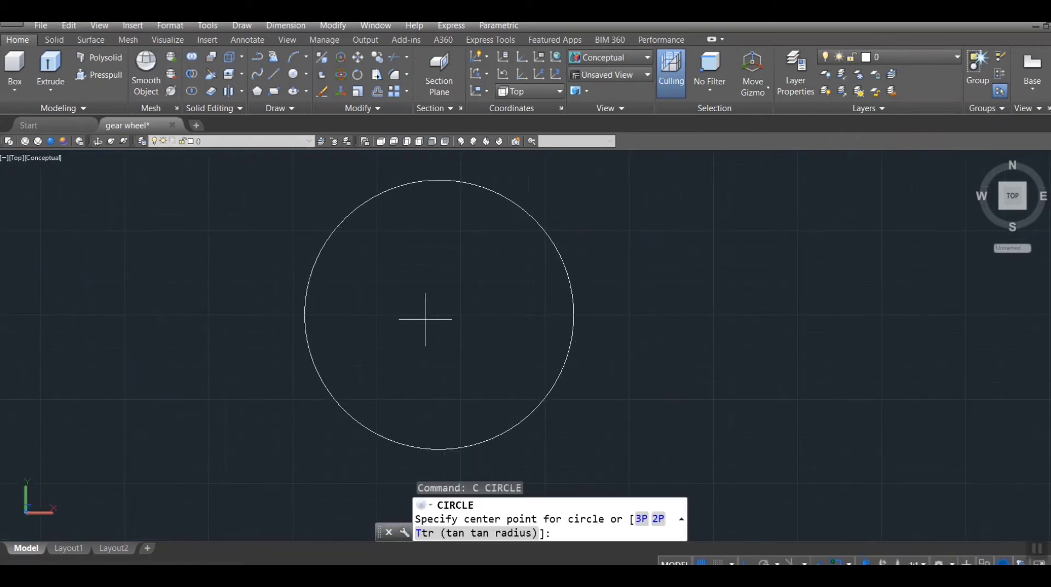
left_click(439, 313)
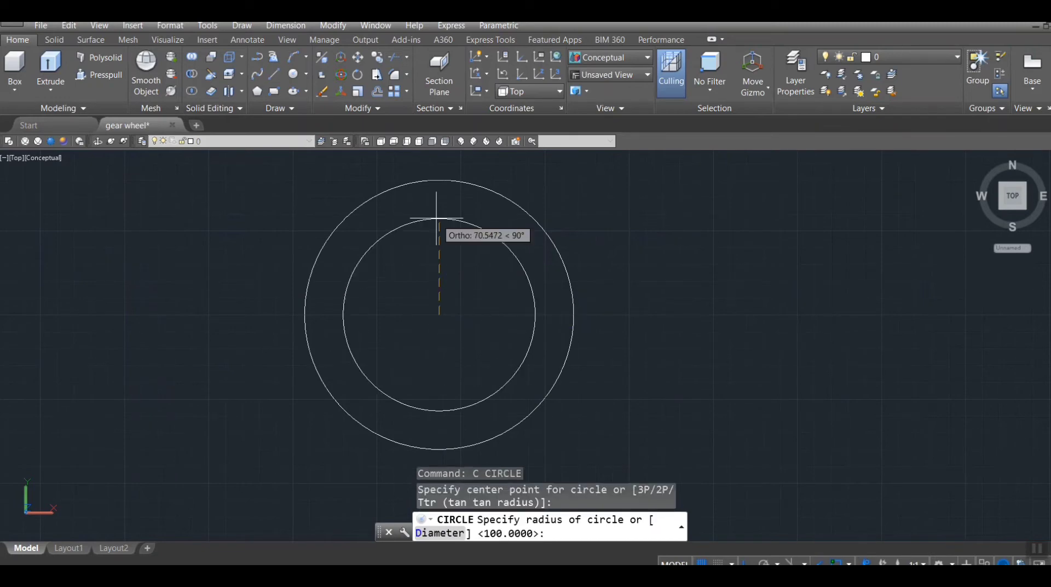
type("80")
key("Return")
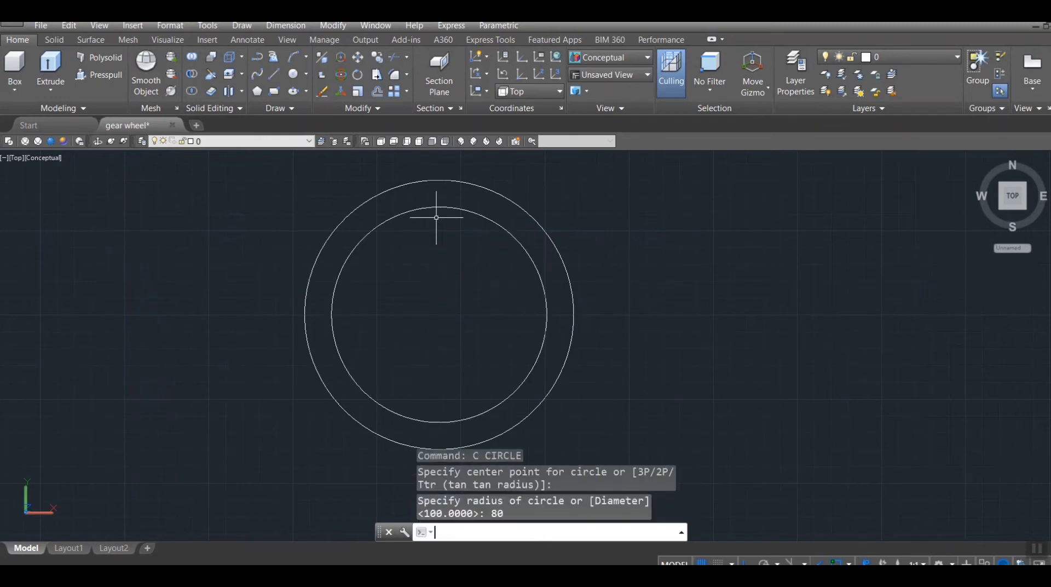
type("c")
key("Return")
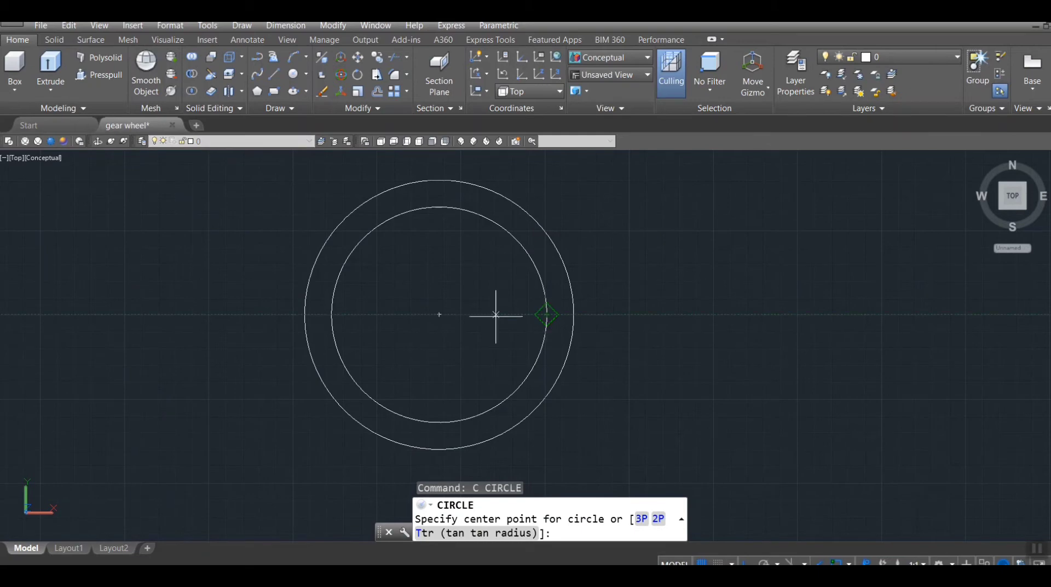
left_click(438, 315)
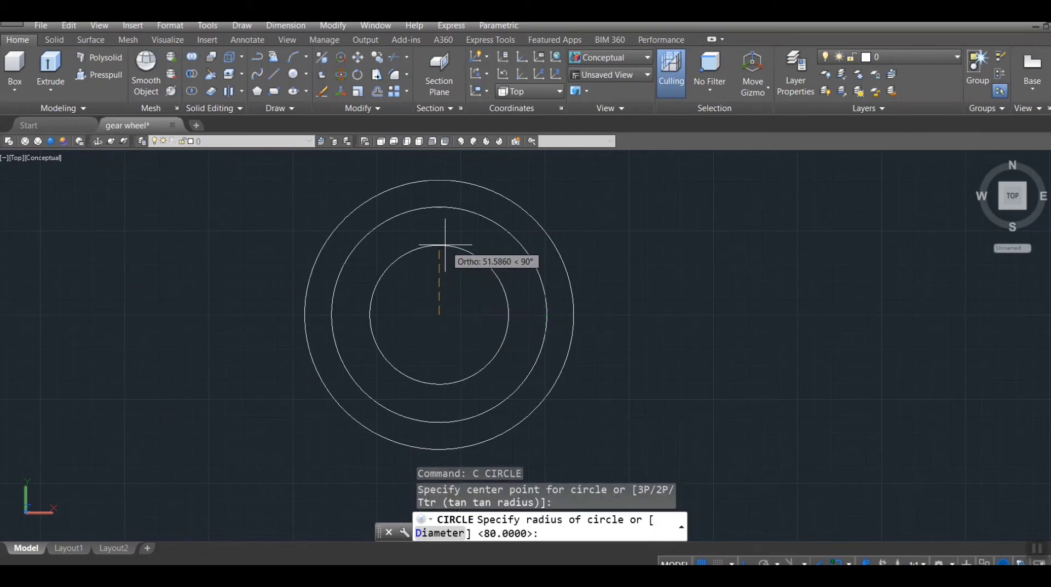
type("40")
key("Return")
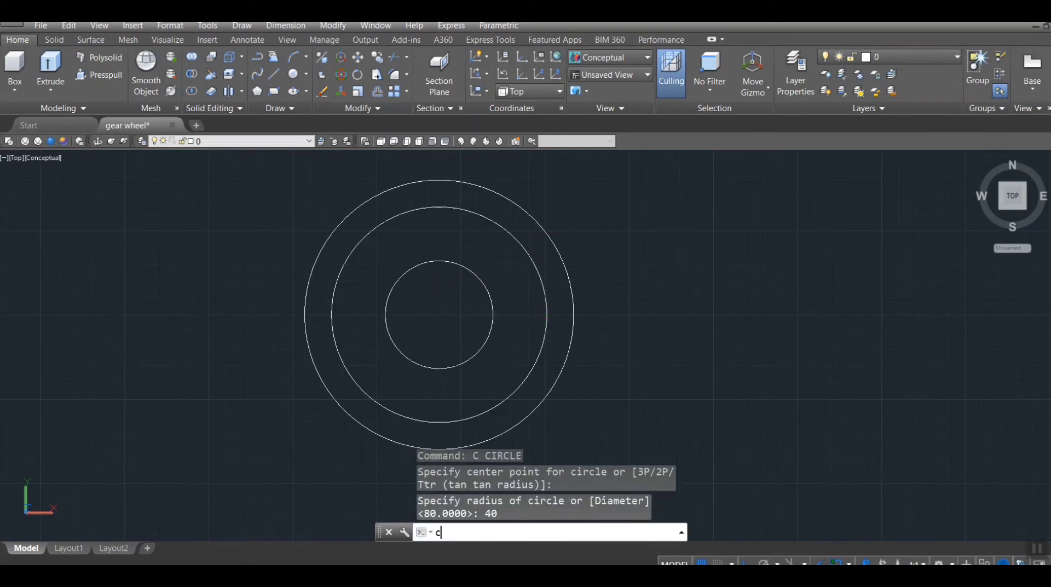
key("Return")
left_click(438, 315)
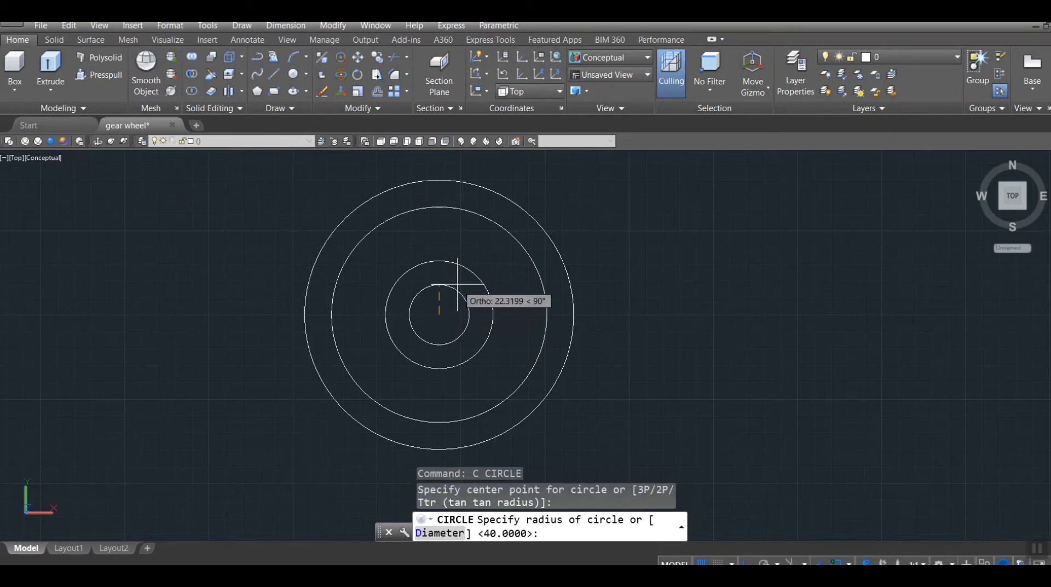
type("30")
key("Return")
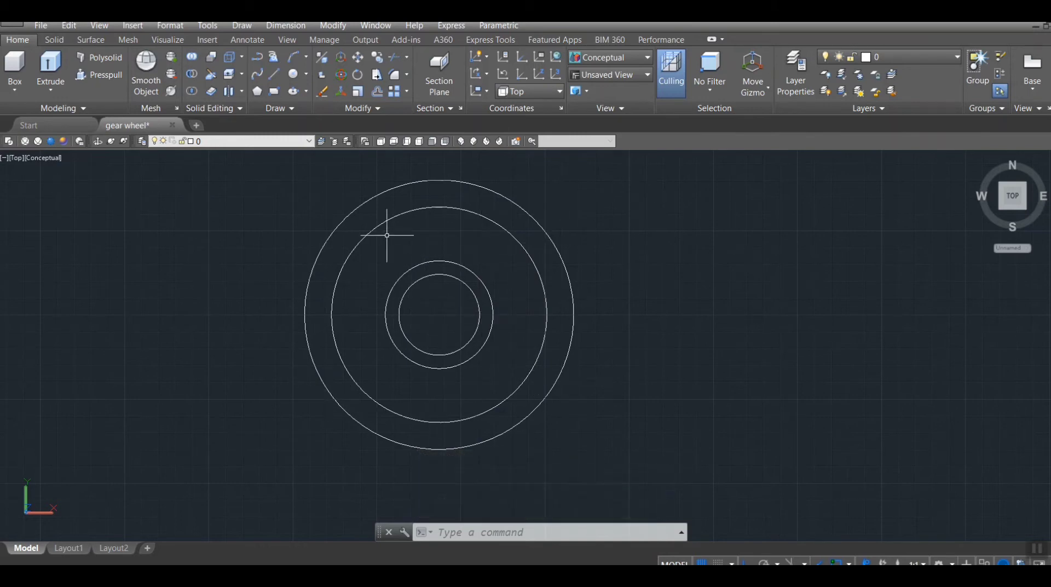
- Draw a vertical line from the top of the 40 circle to the top of the 80 circle
scroll(438, 222, "up", 2)
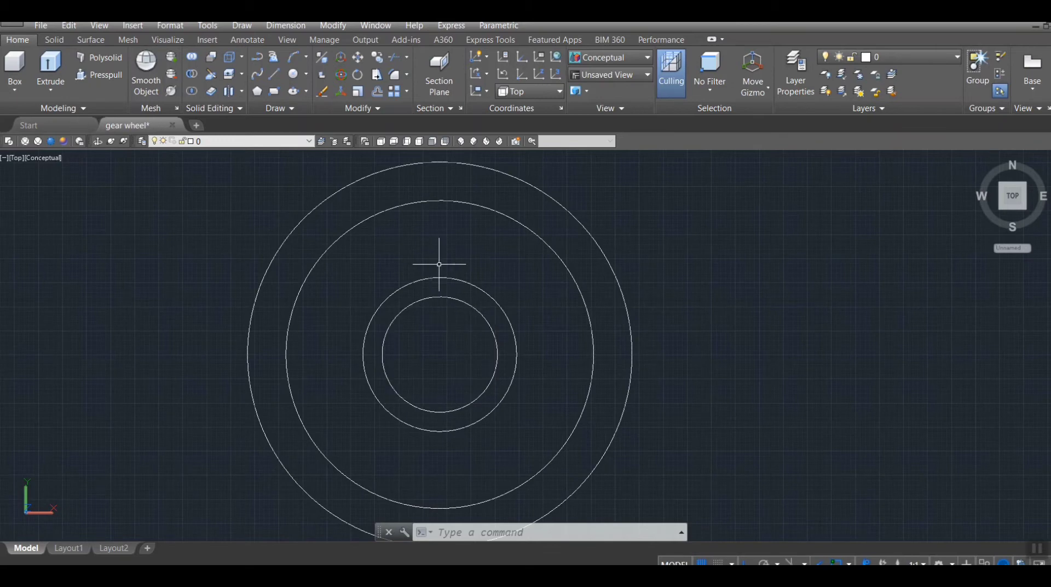
type("l")
key("Return")
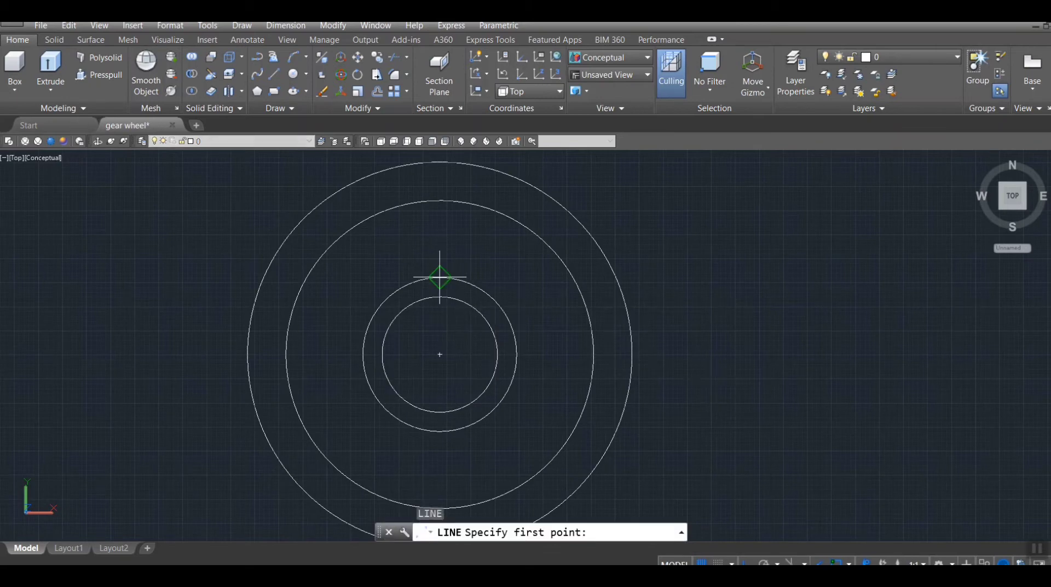
left_click(439, 277)
left_click(439, 200)
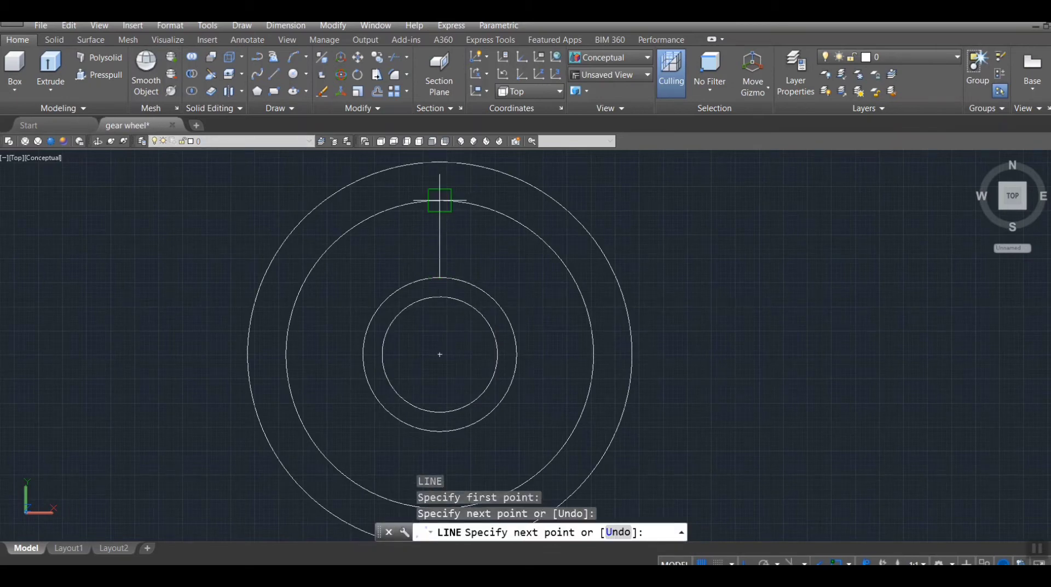
key("Return")
- Draw a radius-7.5 circle centred on the line's midpoint
type("c")
key("Return")
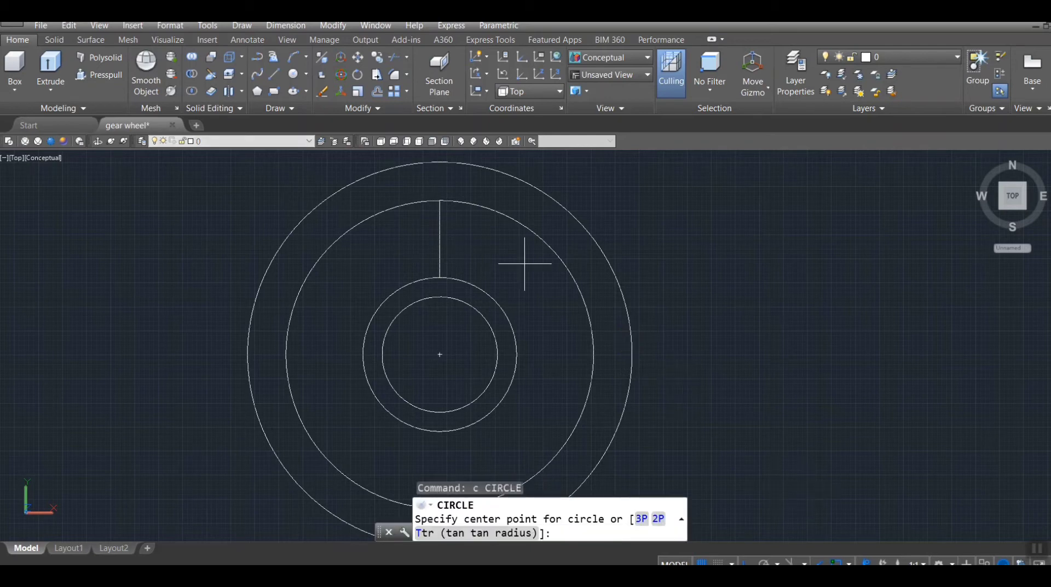
left_click(440, 238)
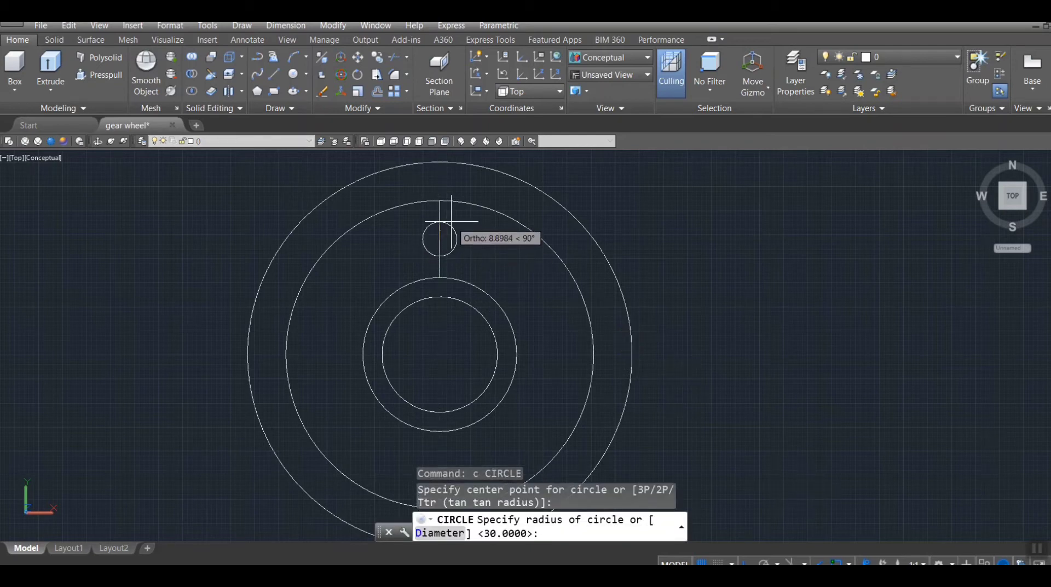
scroll(452, 222, "up", 2)
type("7.5")
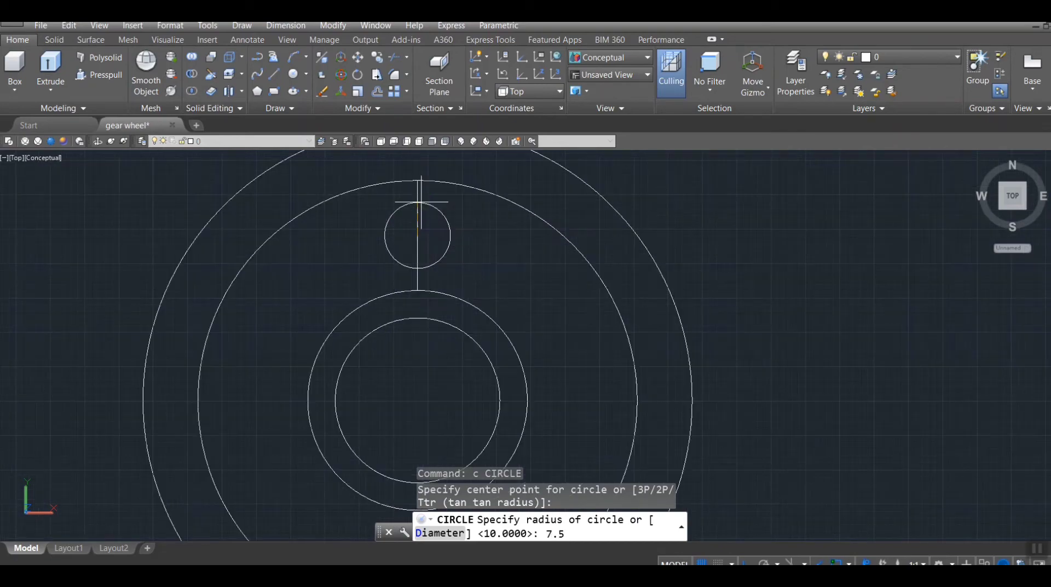
key("Return")
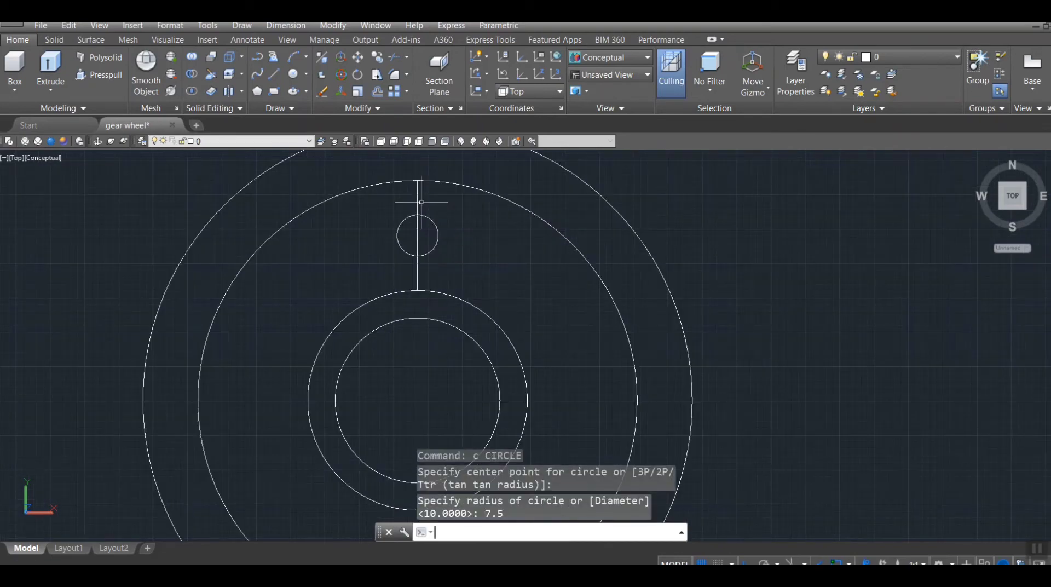
scroll(471, 264, "down", 2)
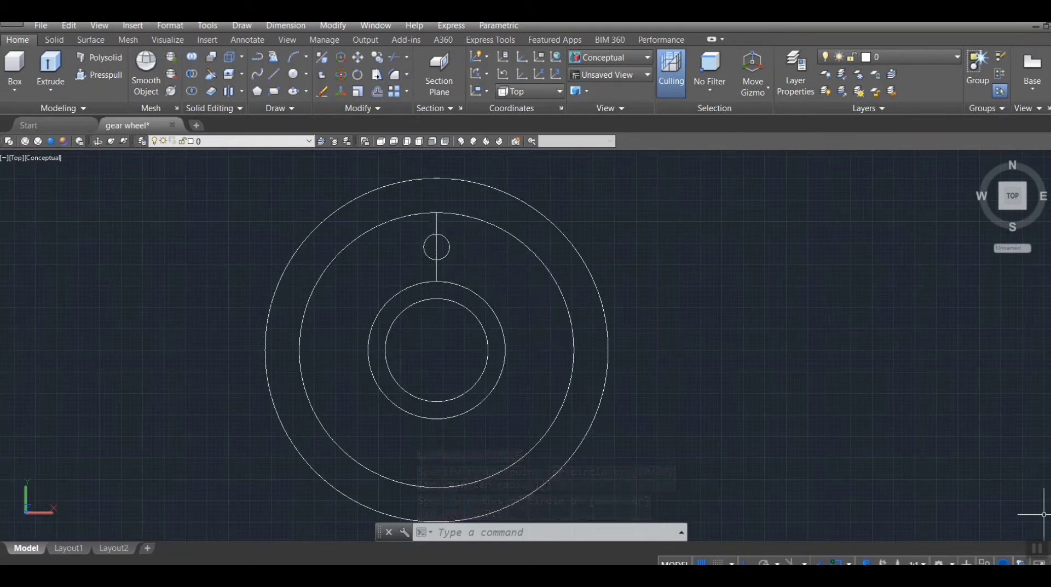
- Polar-array the small circle into 6 copies around the gear centre
type("ar")
key("Return")
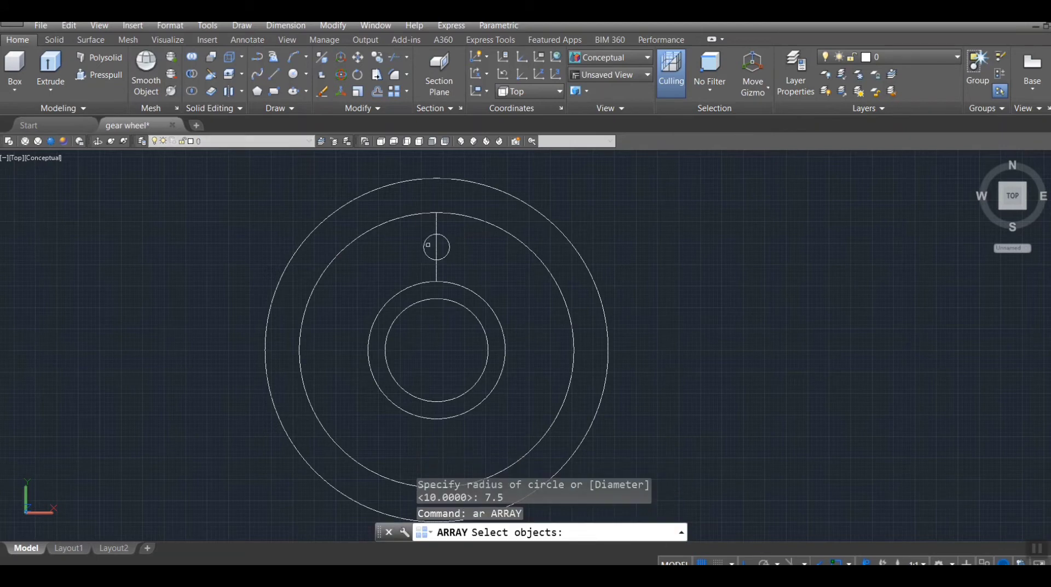
left_click(422, 248)
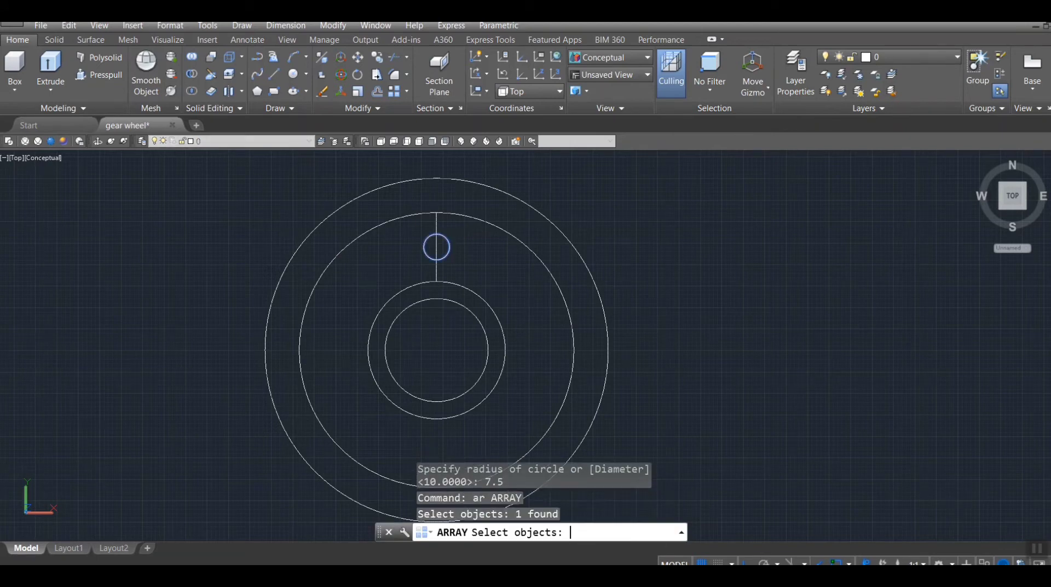
key("Return")
left_click(523, 534)
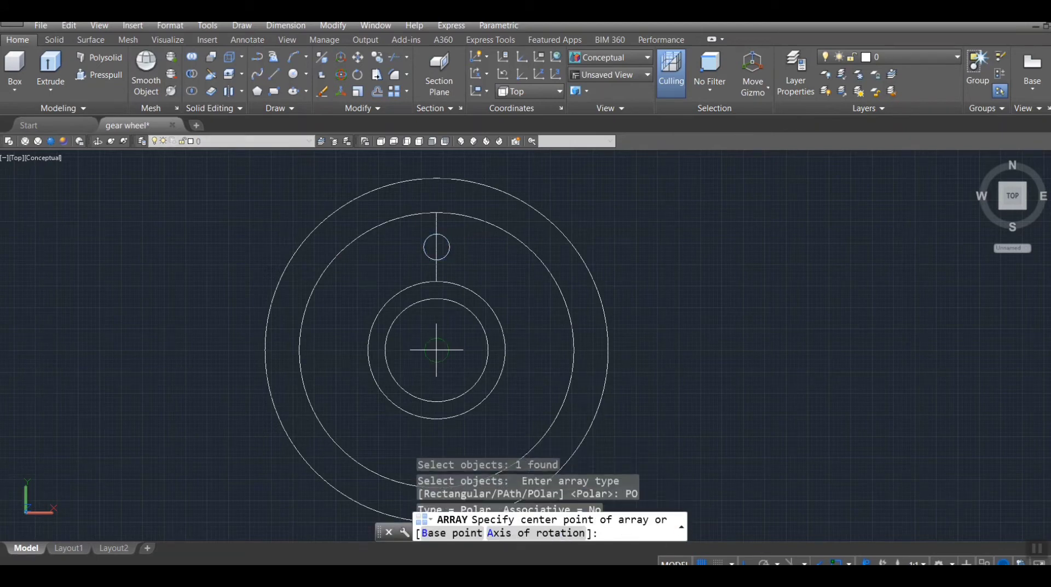
left_click(437, 349)
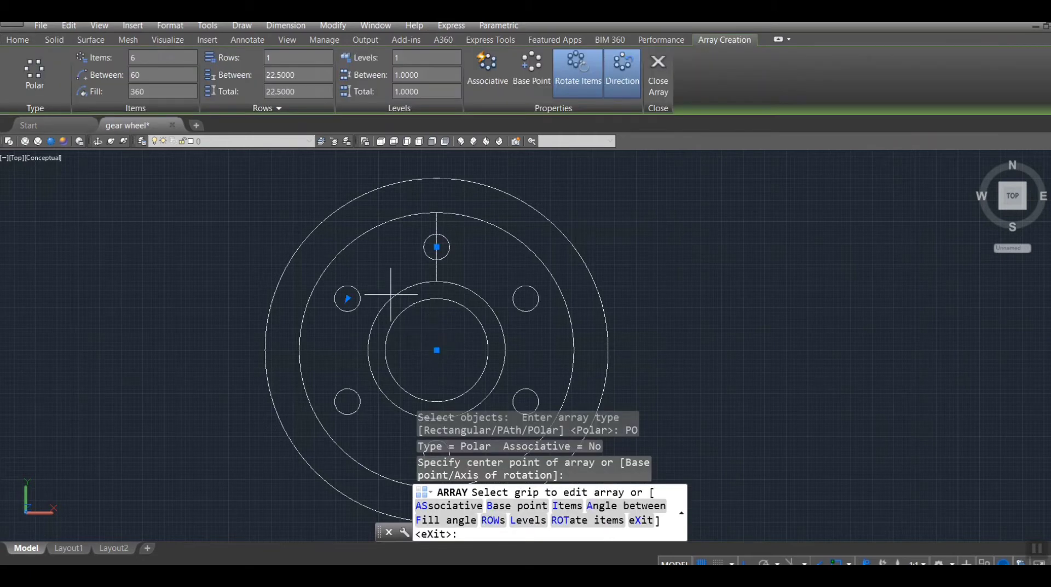
scroll(534, 329, "down", 2)
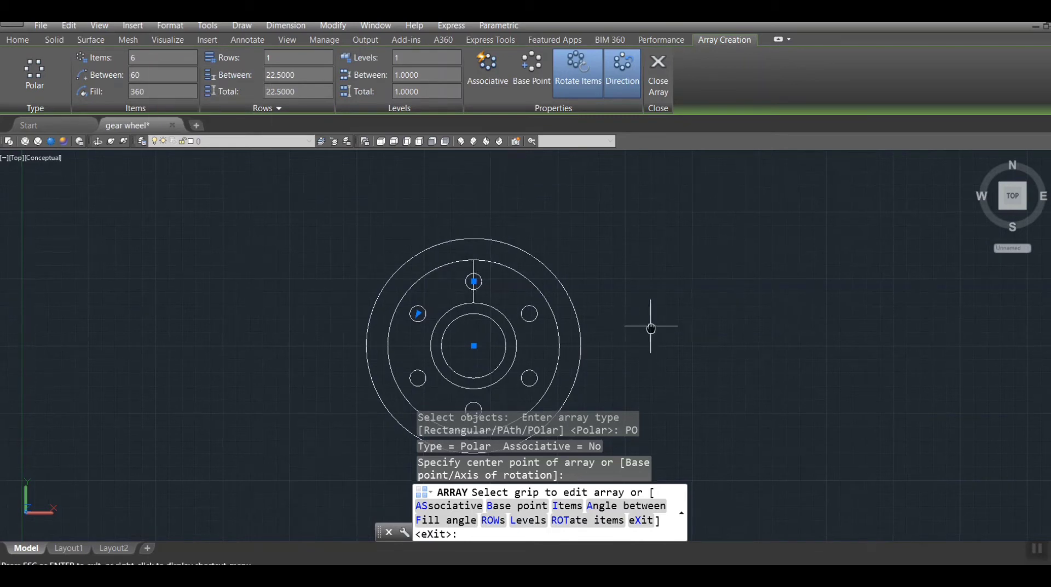
middle_click_drag(650, 329, 539, 286)
scroll(328, 282, "up", 3)
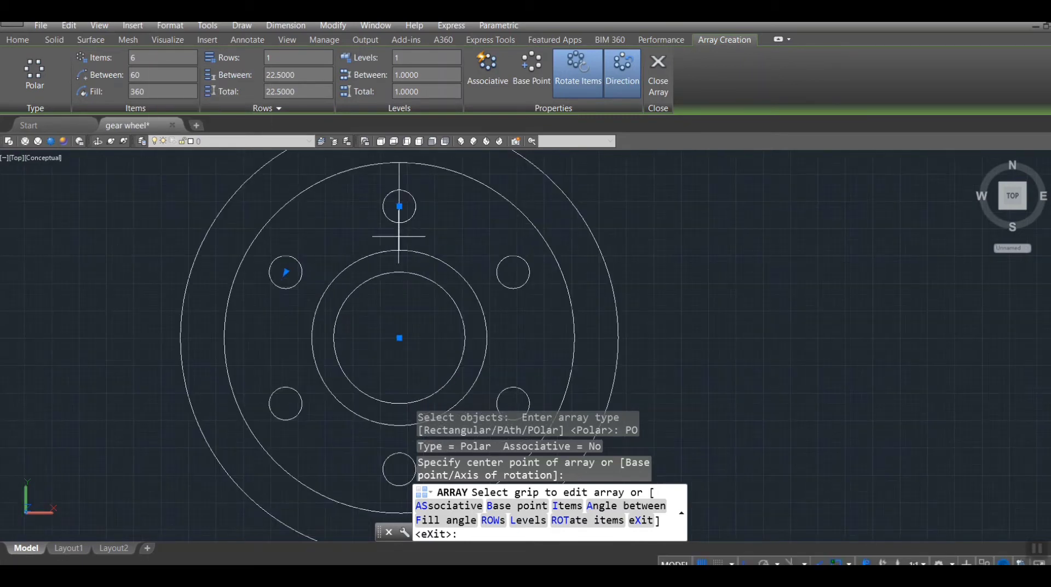
- Exit array editing and erase the vertical construction line
key("Escape")
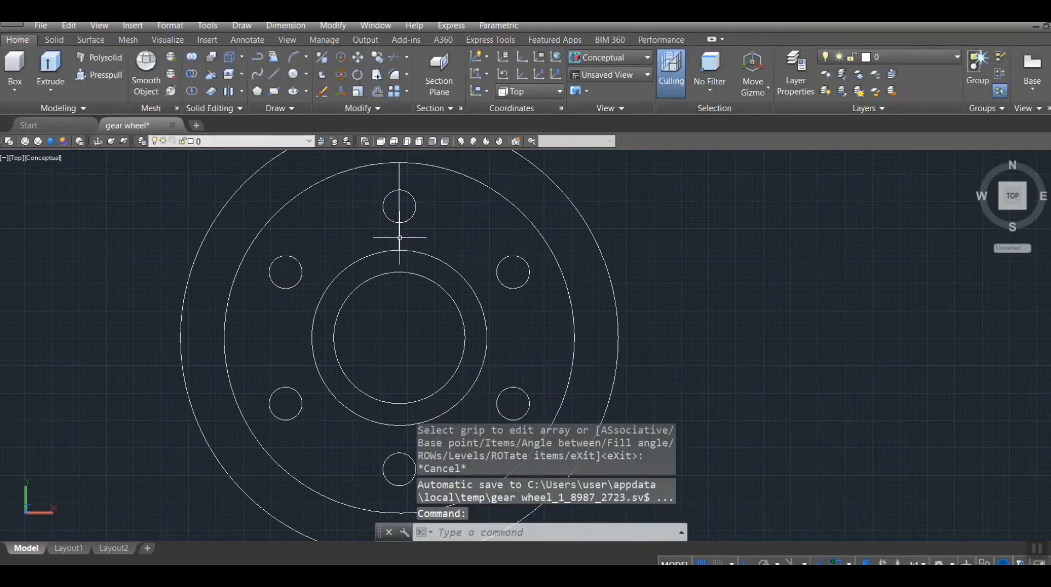
left_click(399, 237)
key("Delete")
- With Ortho on, draw lines from the bore circle's top: 6 up, 3 right, then down past the circle
scroll(457, 335, "down", 2)
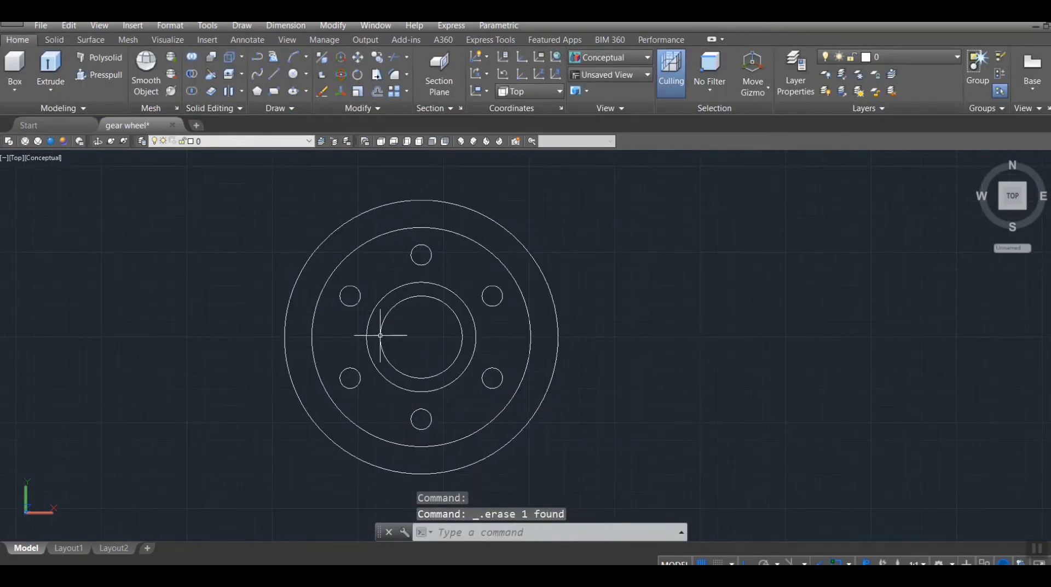
scroll(433, 293, "up", 4)
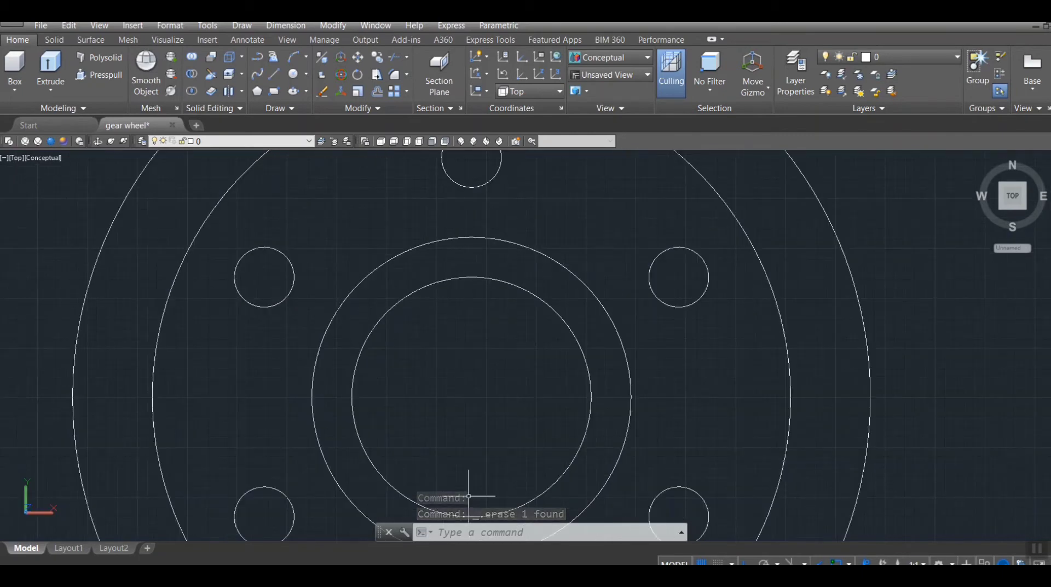
type("l")
key("Return")
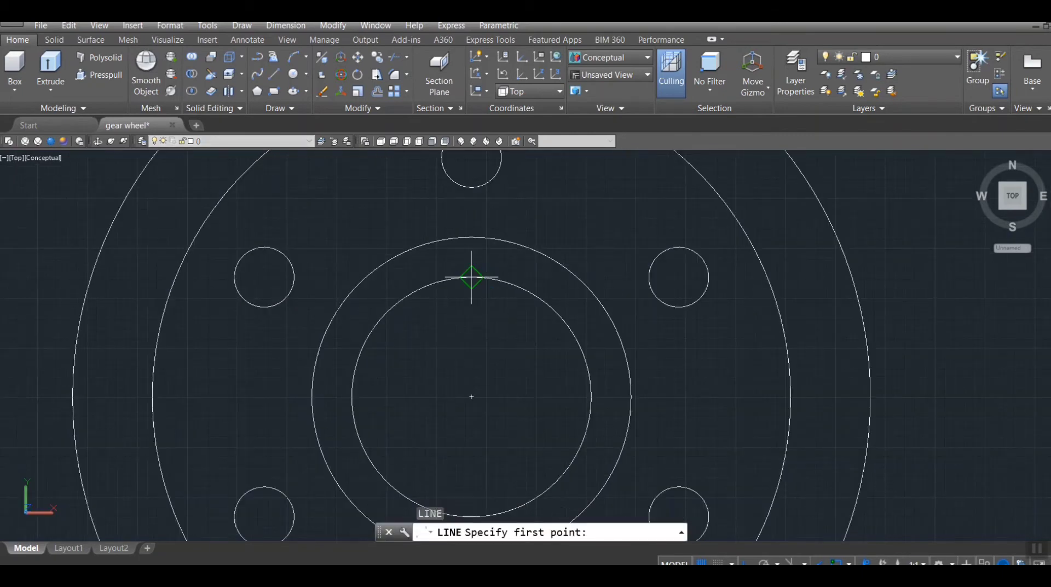
left_click(471, 278)
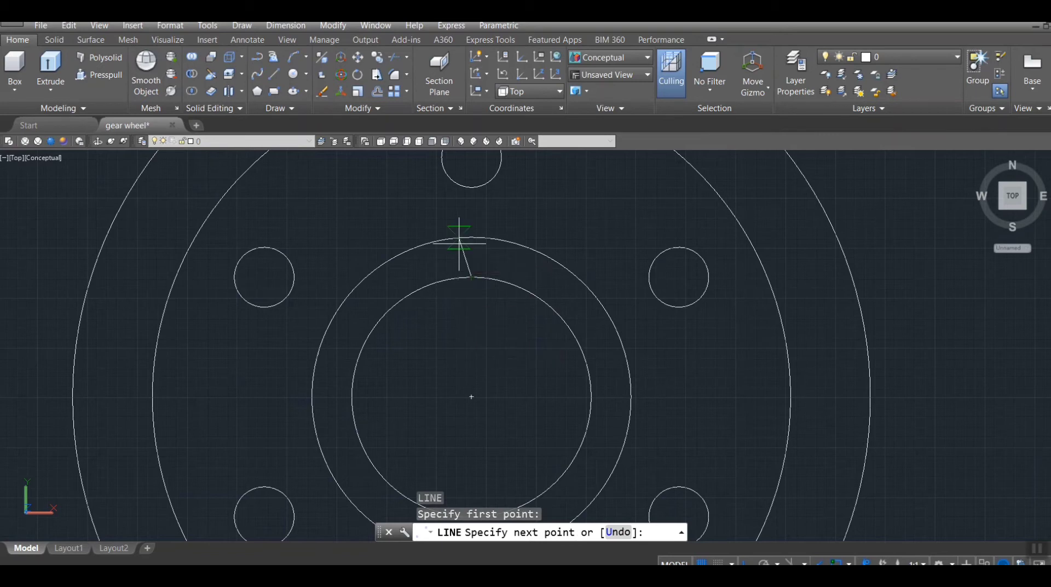
scroll(459, 243, "up", 2)
key("F8")
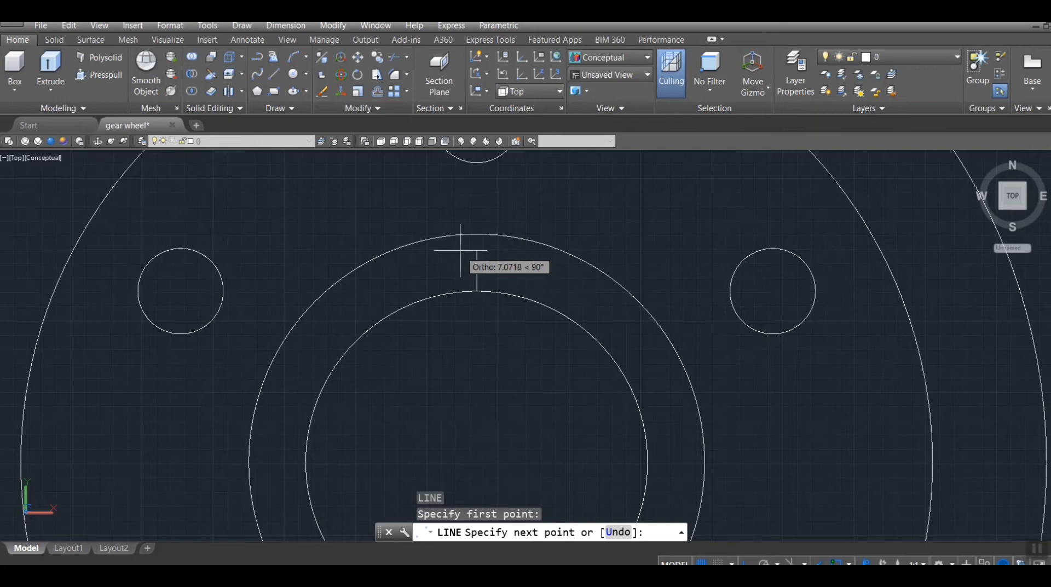
type("6")
key("Return")
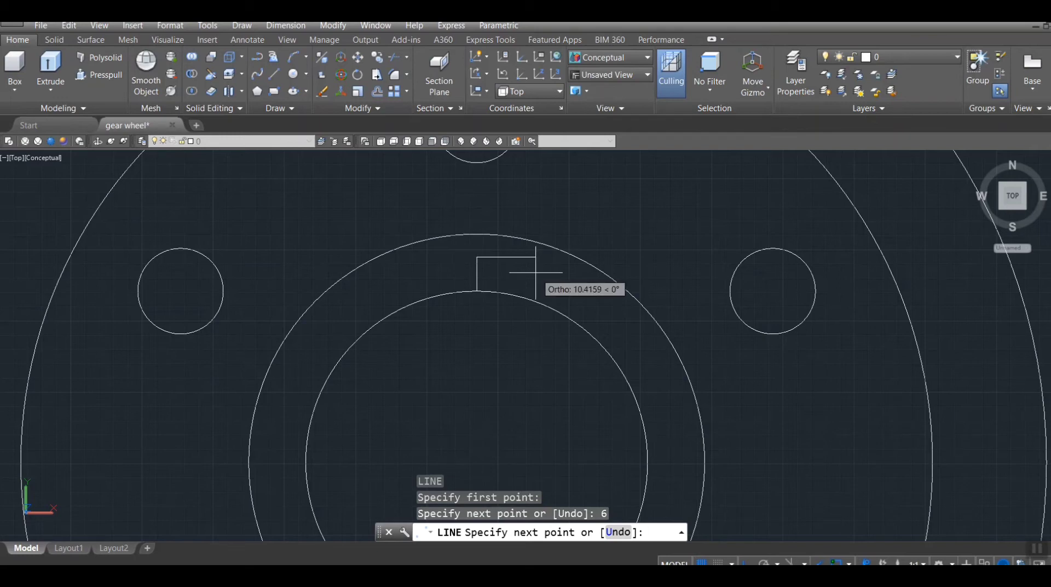
type("3")
key("Return")
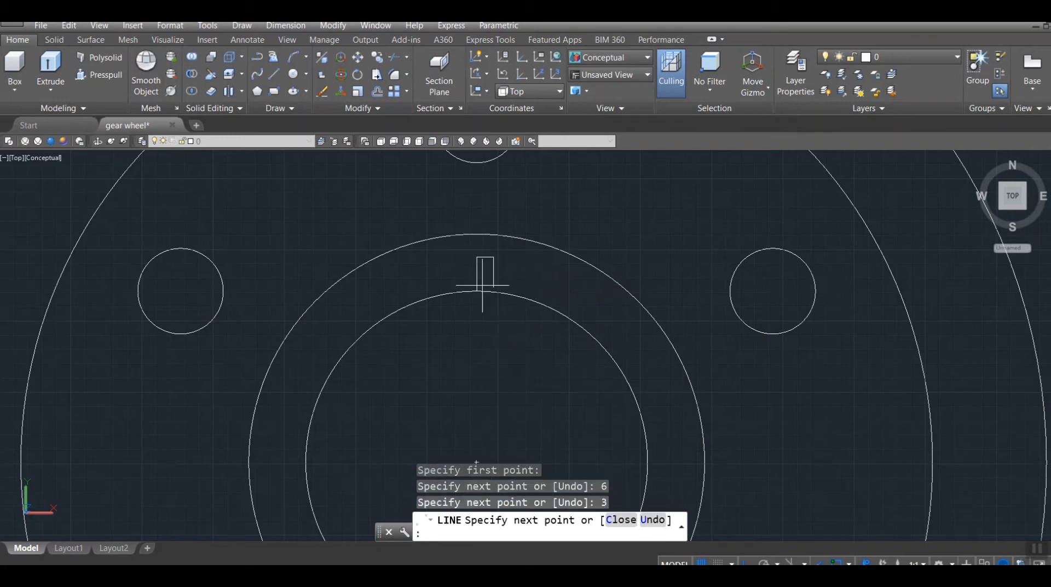
scroll(487, 293, "up", 3)
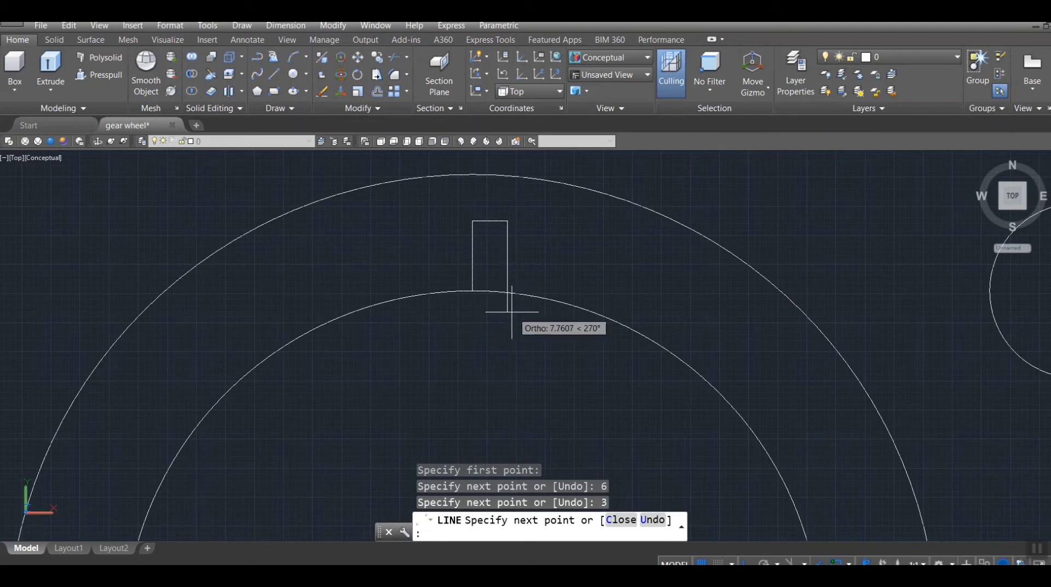
left_click(501, 313)
- Offset the key outline's left side 3 units to the left
key("Return")
type("o")
key("Return")
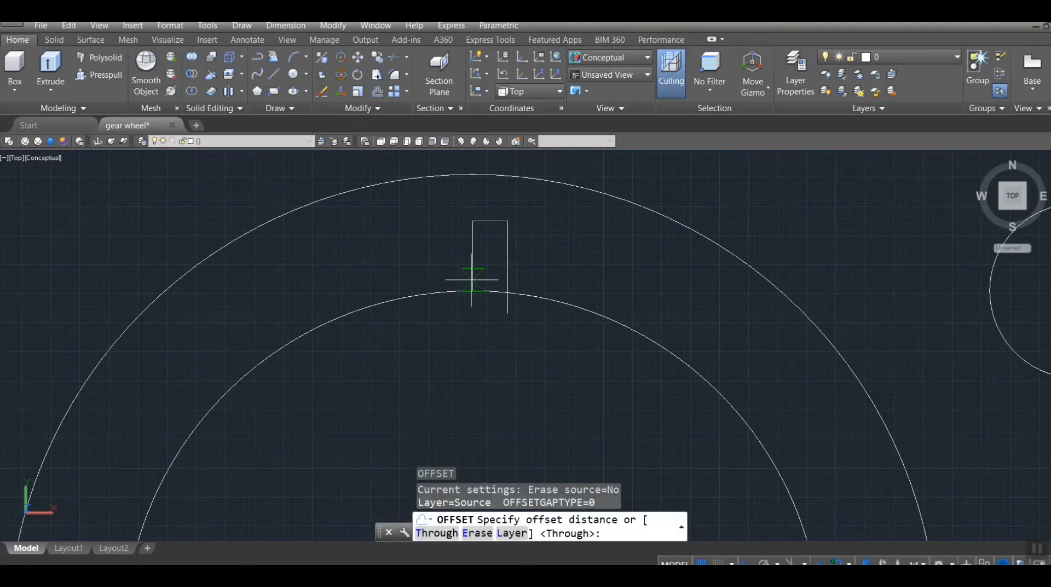
type("3")
key("Return")
left_click(473, 261)
left_click(454, 262)
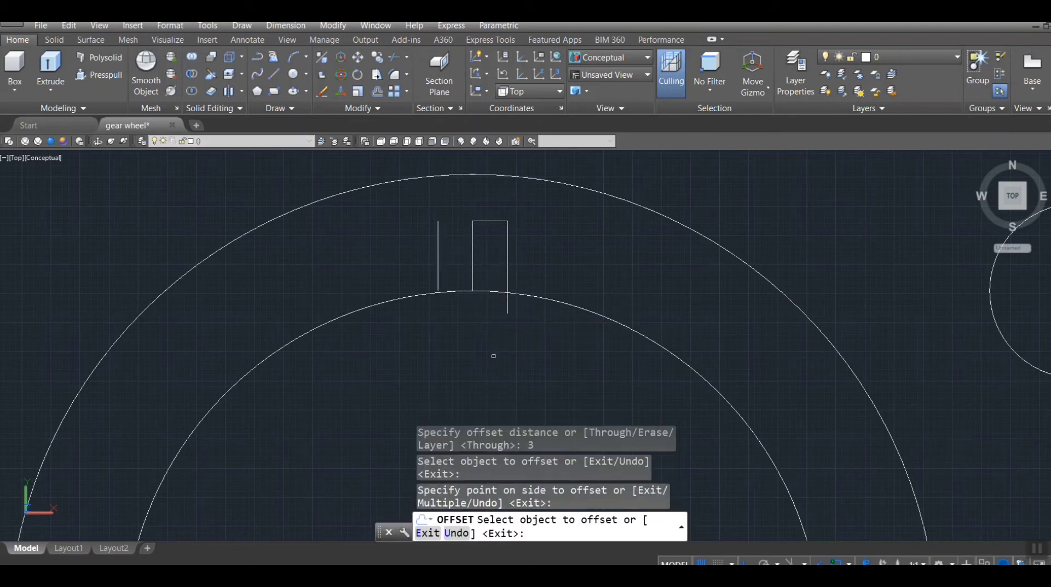
key("Return")
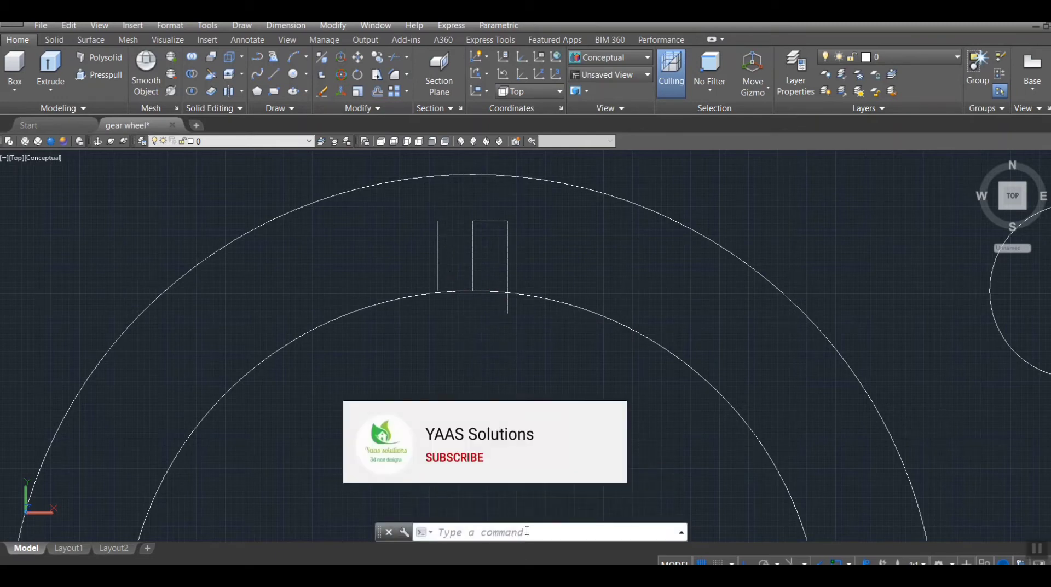
- Draw a closing line joining the top ends of the two left sides
type("l")
key("Return")
left_click(438, 221)
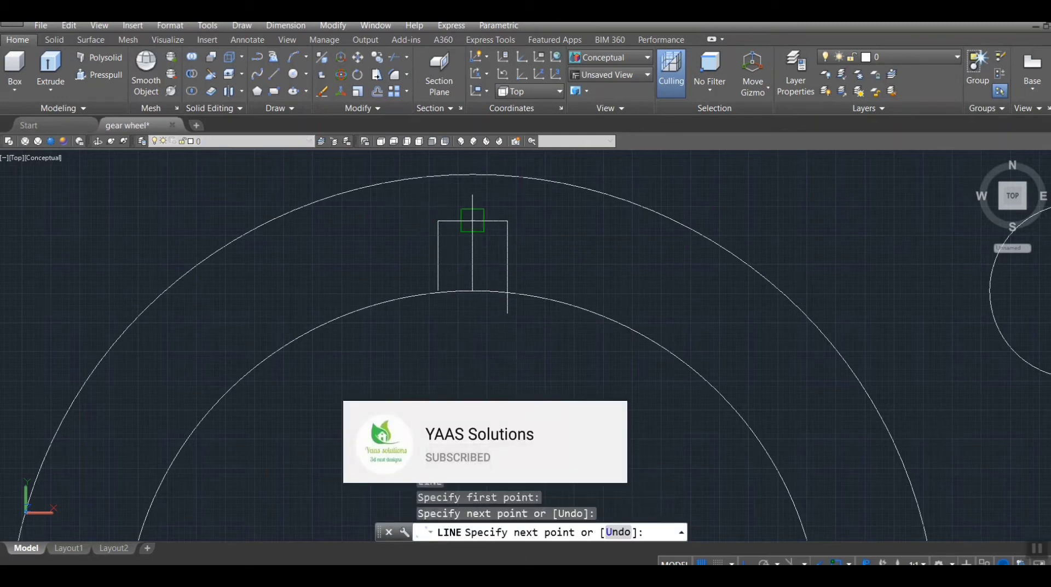
left_click(473, 221)
key("Return")
scroll(454, 324, "up", 3)
type("ex")
key("Return")
key("Return")
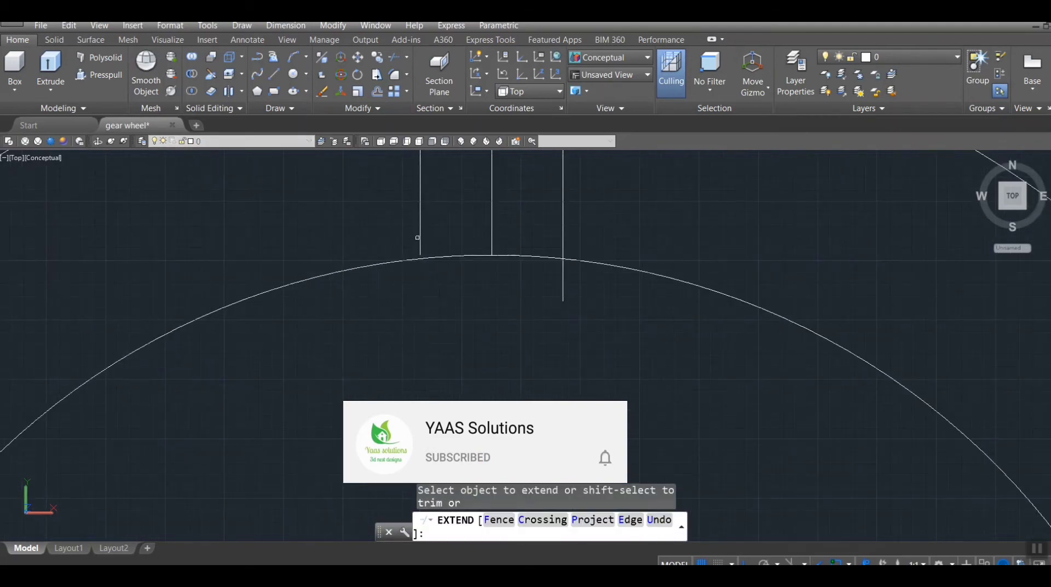
- Extend the key sides to the bore circle and erase the middle divider line
left_click(561, 279, "shift")
scroll(561, 277, "down", 3)
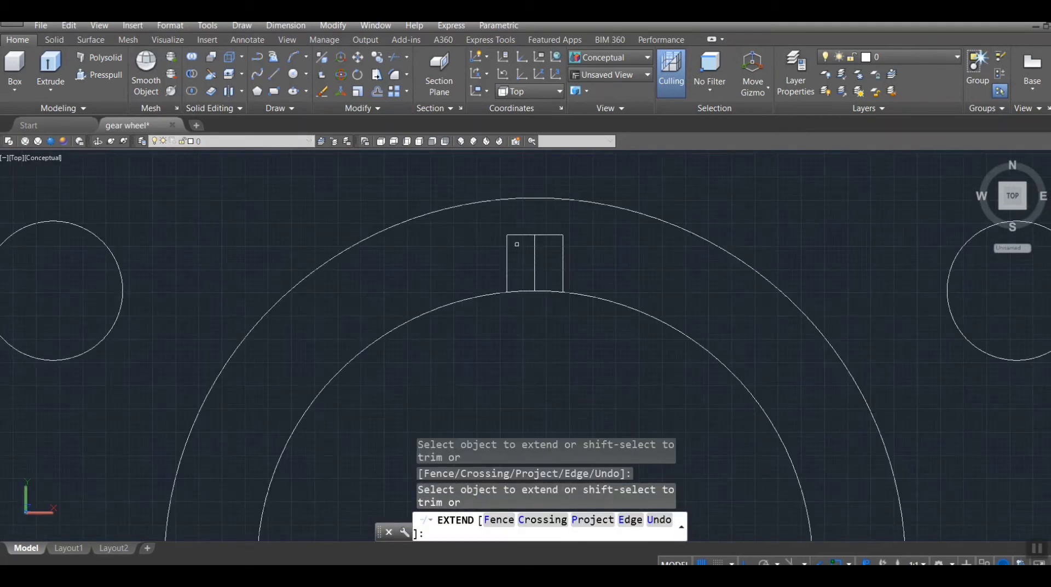
key("Escape")
key("Delete")
- Trim away the bore arc inside the keyway and recentre the gear in view
type("tr")
key("Return")
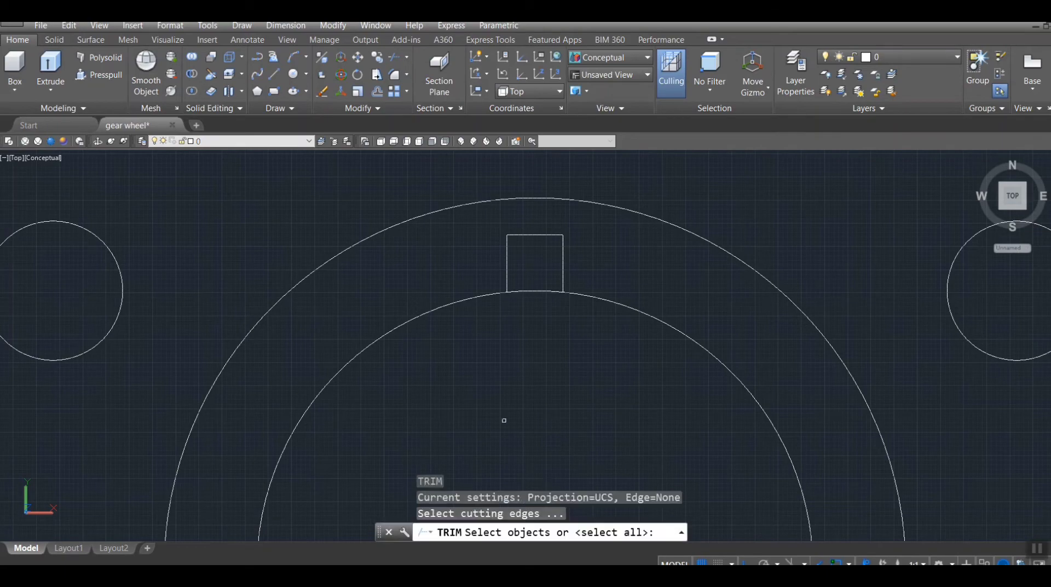
key("Return")
left_click(535, 291)
scroll(539, 335, "down", 4)
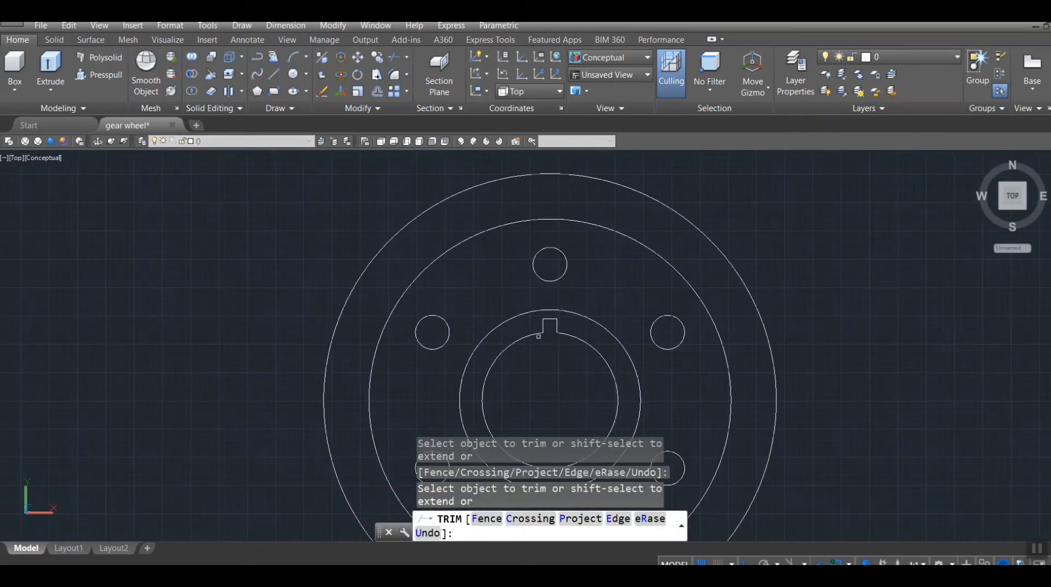
left_click(491, 184)
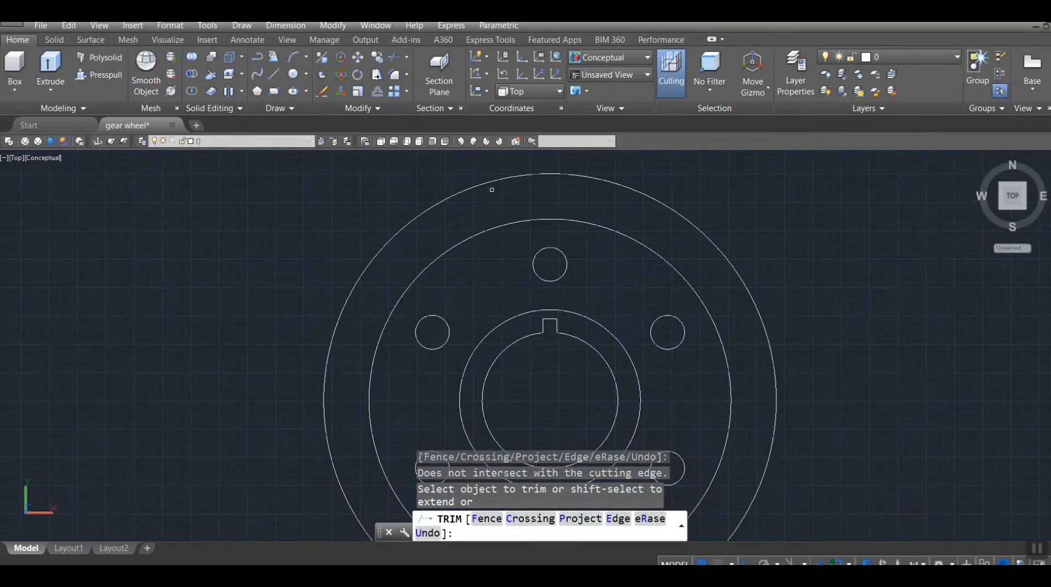
key("Escape")
scroll(616, 175, "down", 2)
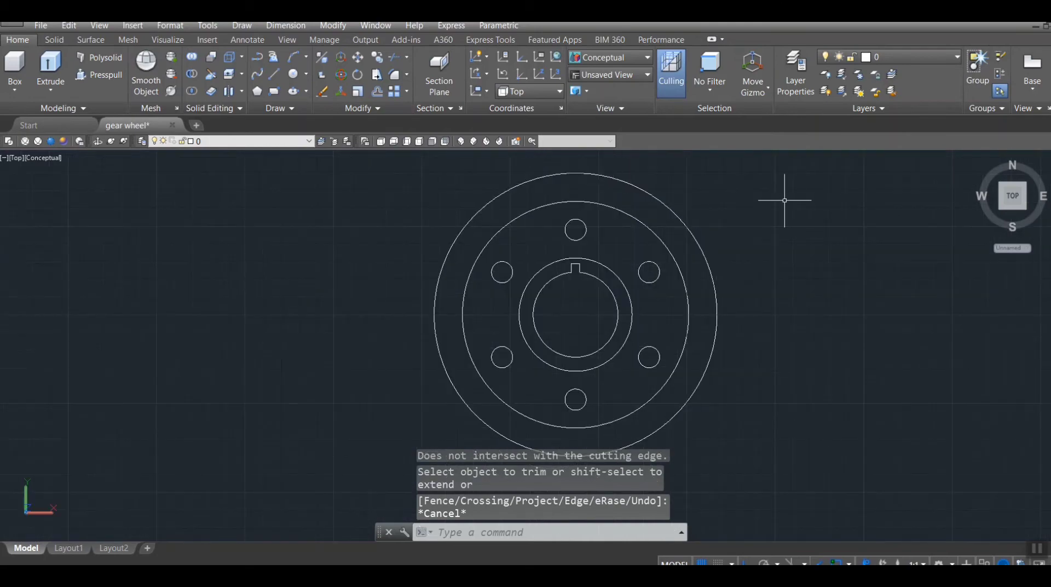
scroll(593, 160, "down", 2)
scroll(572, 211, "up", 4)
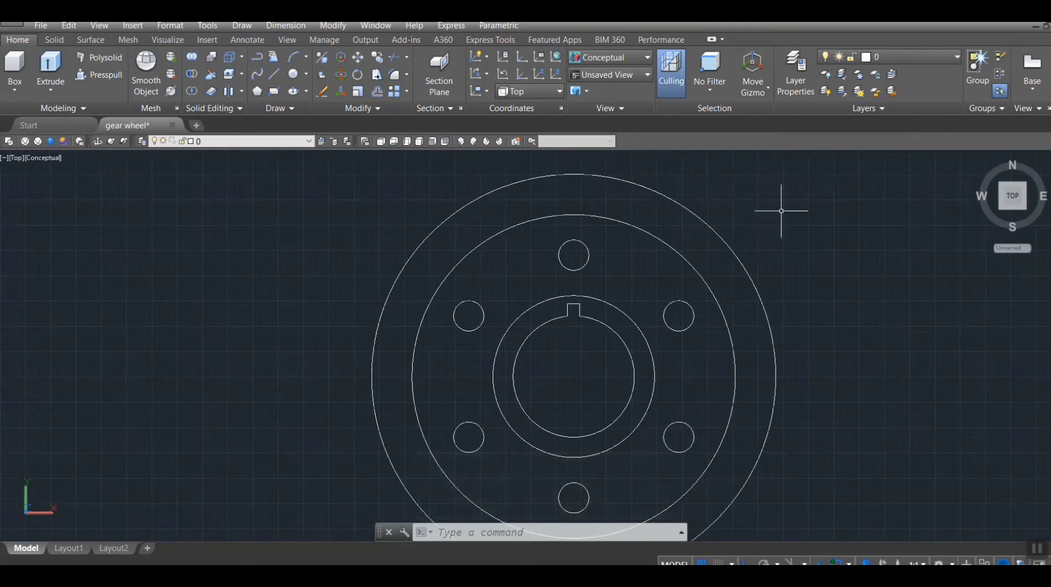
mouse_move(782, 211)
middle_mouse_down()
mouse_move(641, 263)
mouse_move(597, 409)
middle_mouse_up()
- Draw the tooth outline from the outer circle's top: 20 units up, then 5 across
type("l")
key("Return")
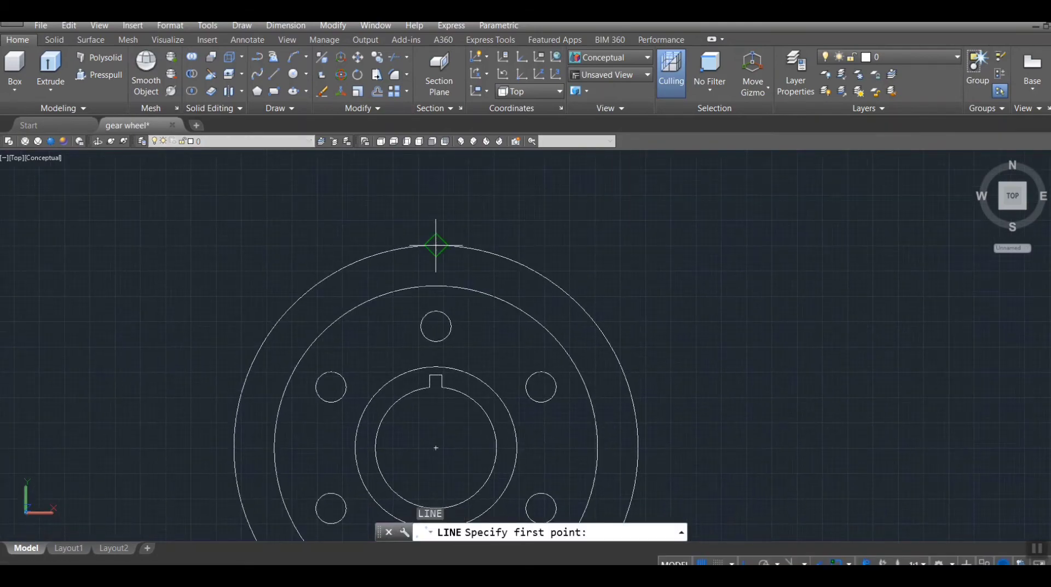
left_click(436, 245)
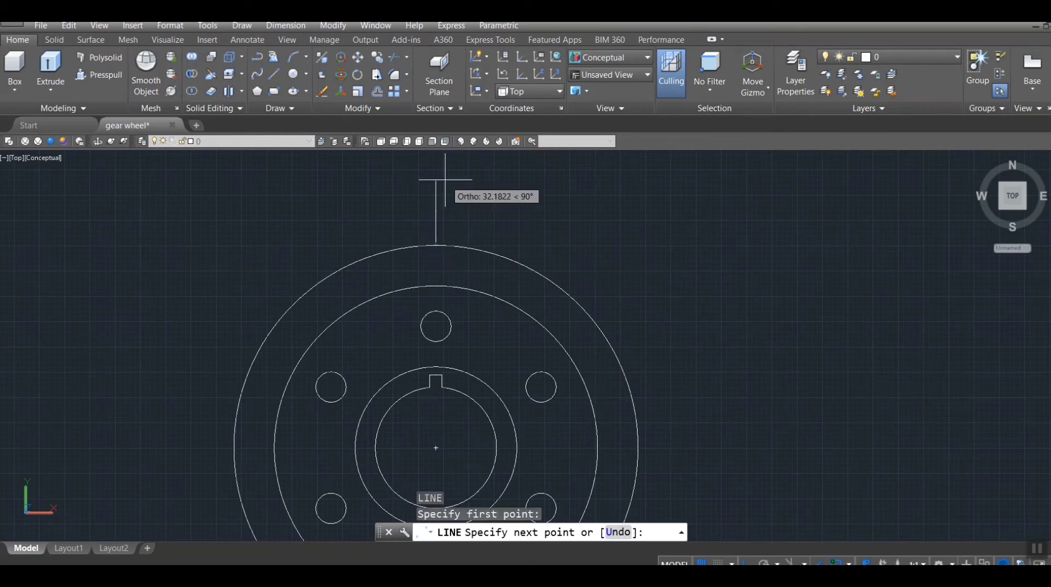
type("20")
key("Return")
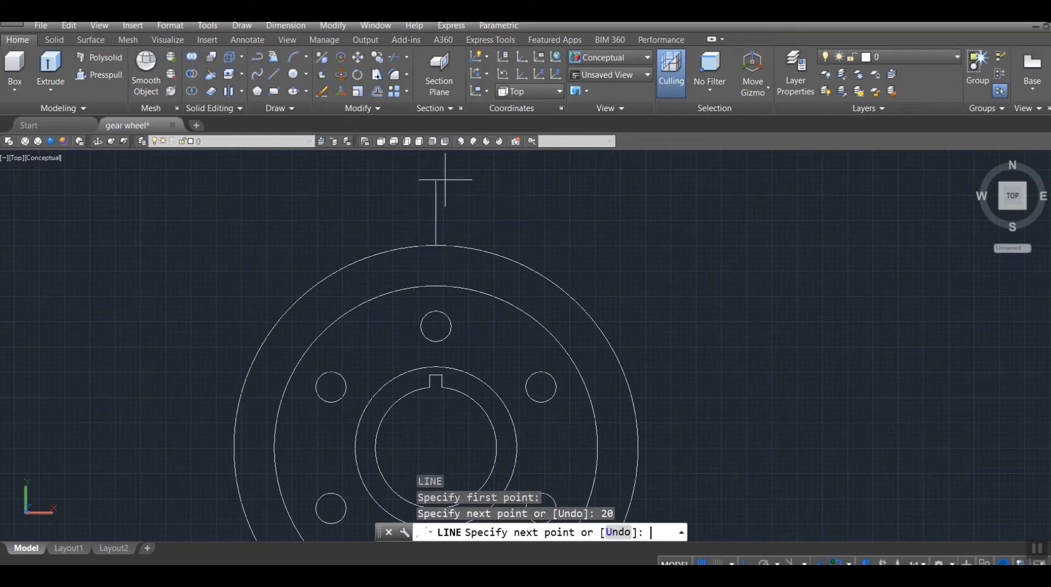
type("5")
key("Return")
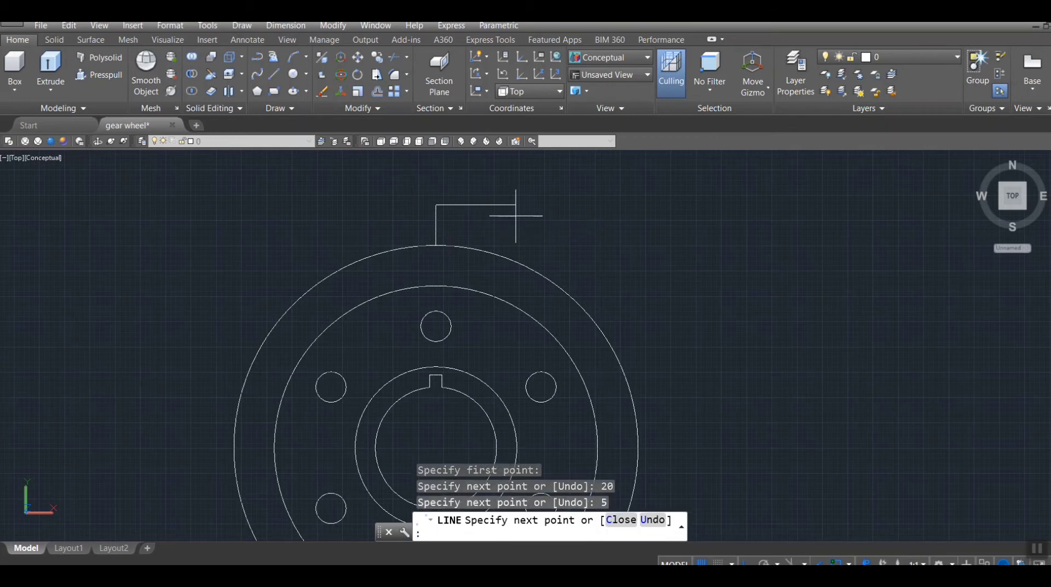
scroll(445, 246, "up", 2)
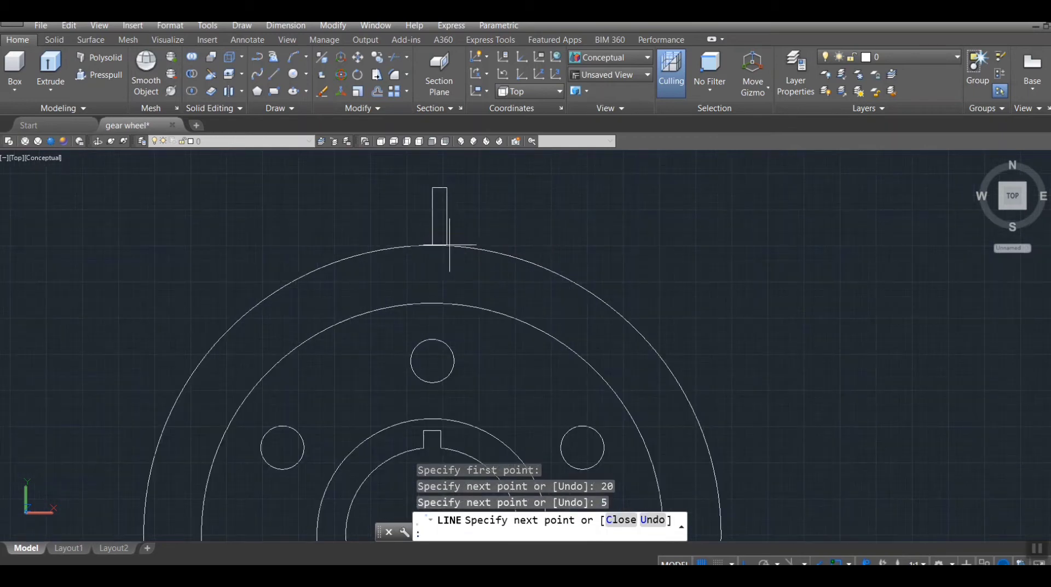
left_click(445, 248)
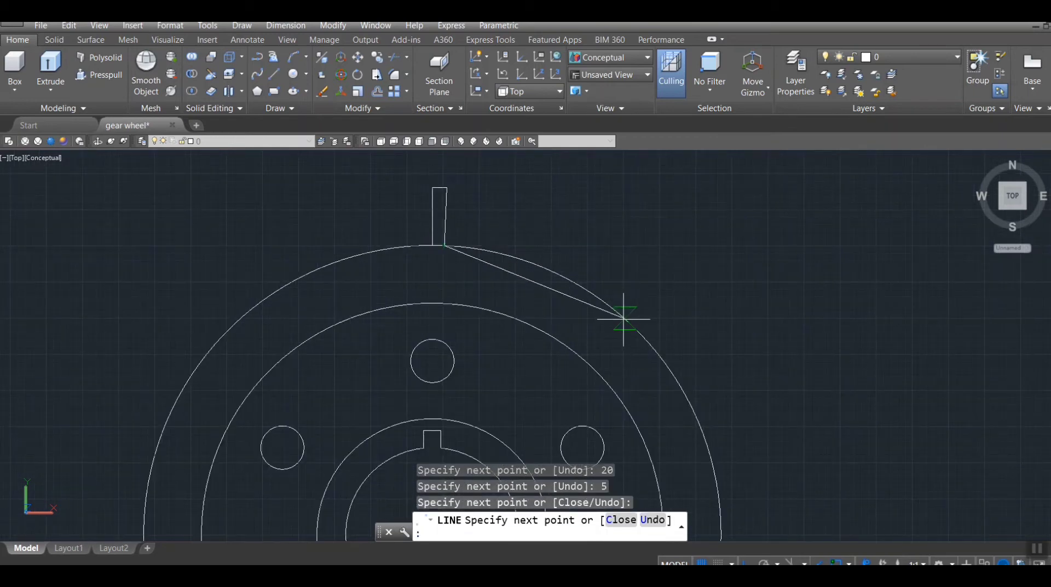
key("ctrl+z")
key("Escape")
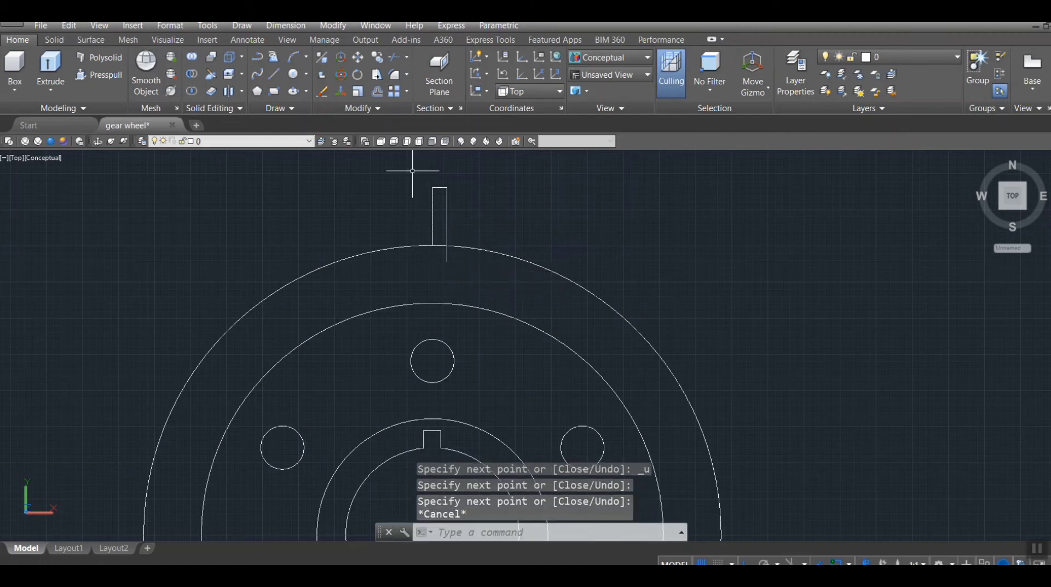
- Offset the tooth's left side 5 units to the left
type("o")
key("Return")
type("5")
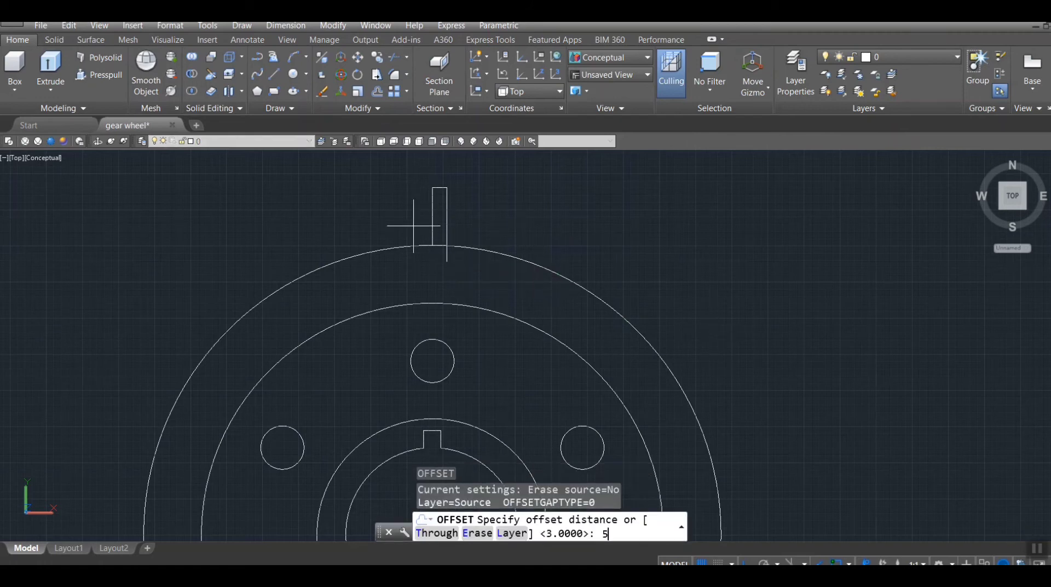
key("Return")
left_click(433, 219)
left_click(397, 224)
key("Escape")
- Extend the left line toward the outer circle and the tooth's top edge across
type("L")
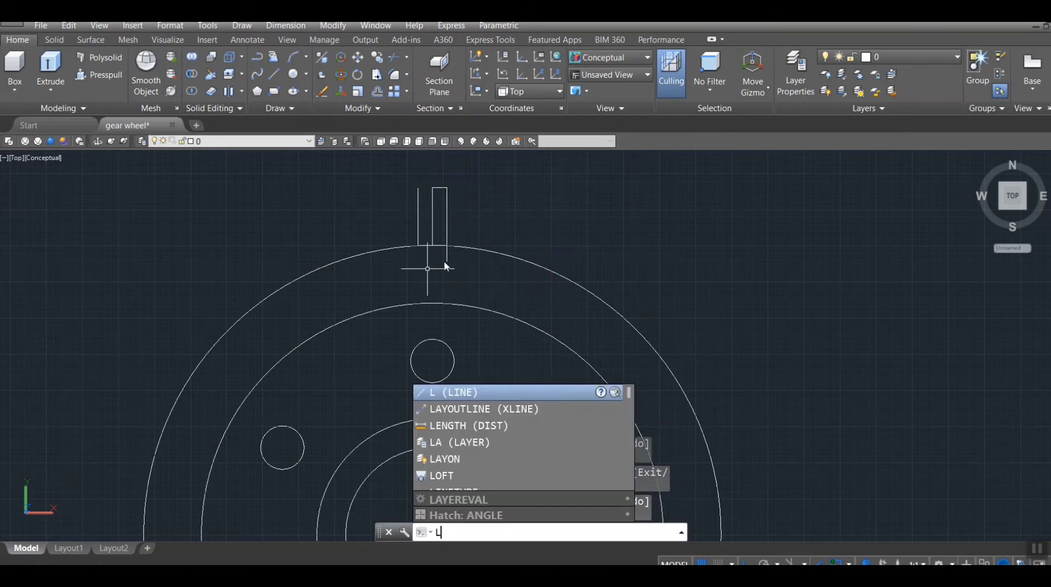
key("Escape")
scroll(422, 271, "up", 3)
scroll(415, 282, "up", 2)
key("Return")
key("Return")
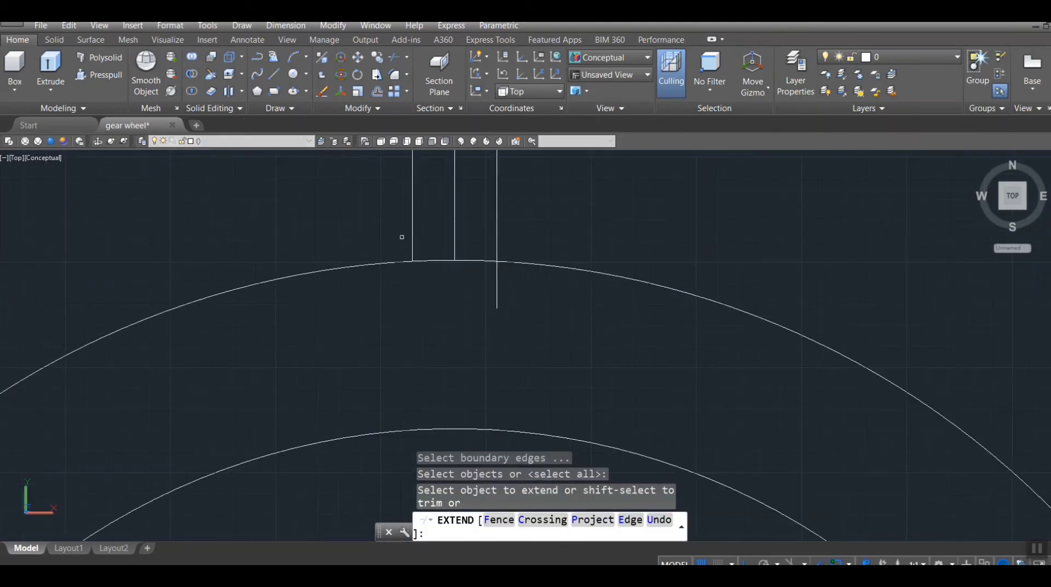
left_click(412, 237)
scroll(496, 288, "down", 5)
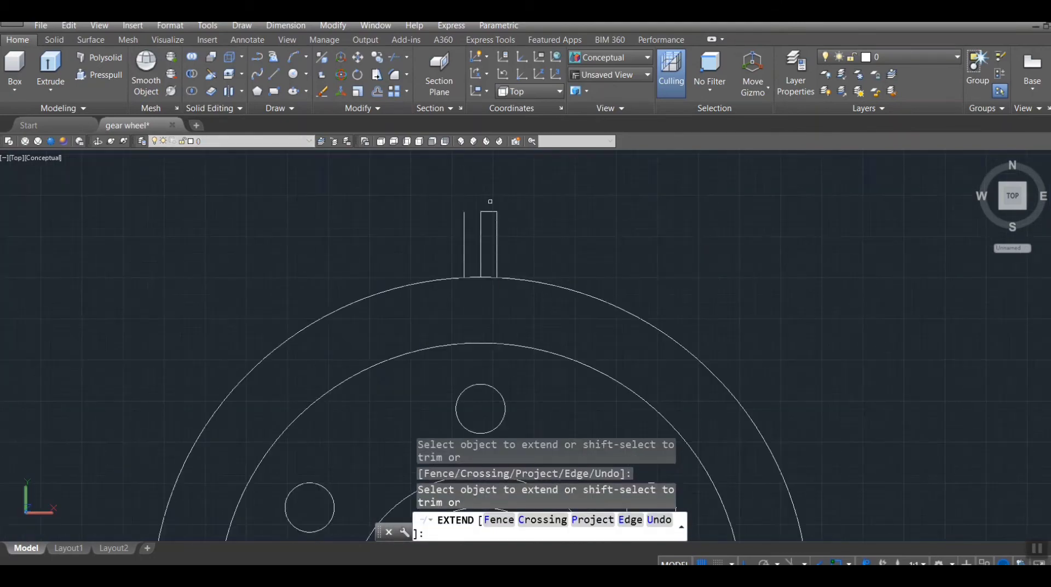
scroll(462, 213, "up", 5)
left_click(473, 212)
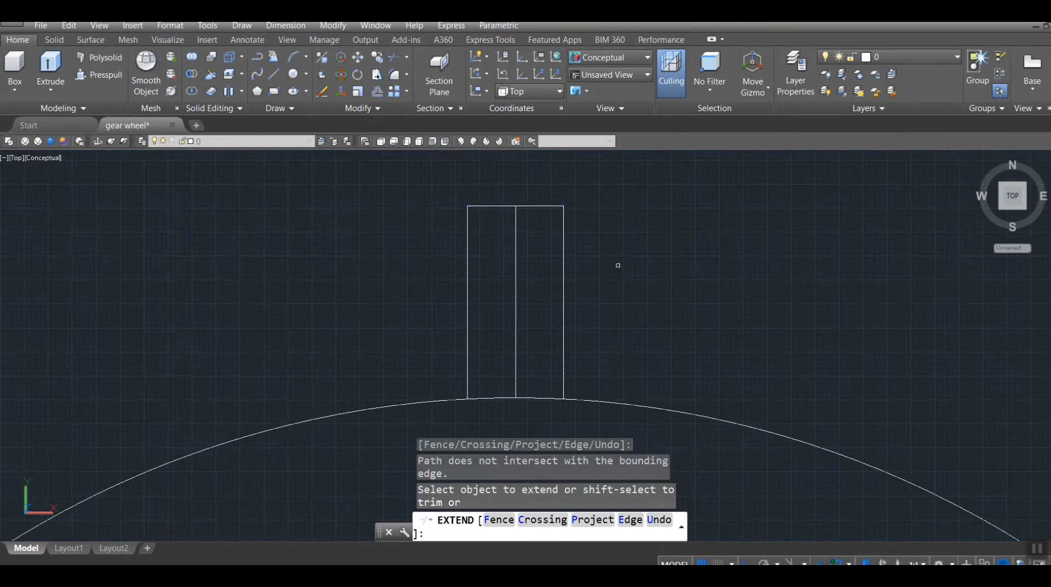
key("Escape")
- Offset both tooth sides 5 units outward, right and left
type("o")
key("Return")
type("5")
key("Return")
left_click(564, 334)
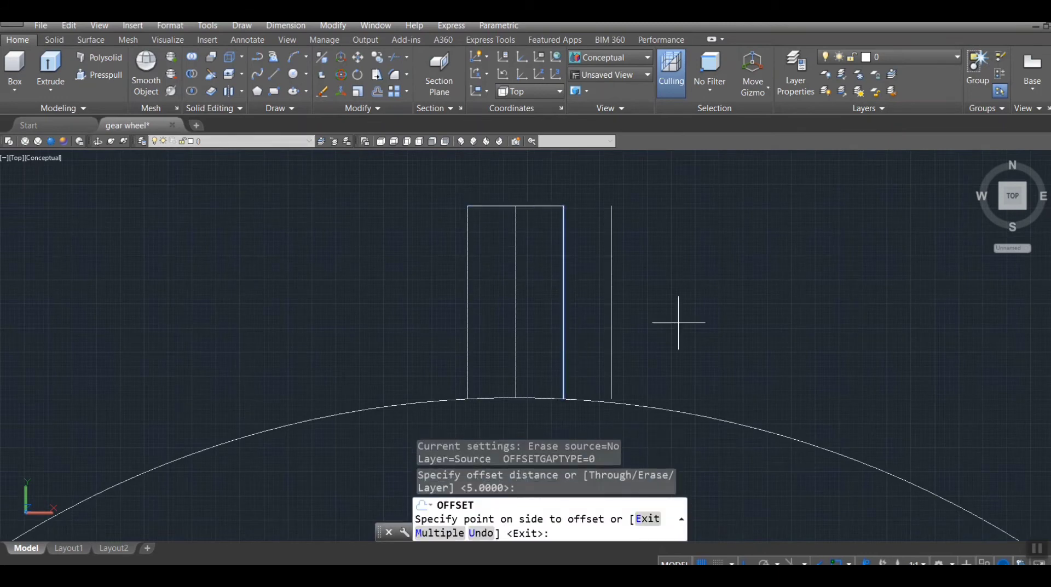
left_click(679, 317)
left_click(466, 308)
left_click(383, 355)
key("Escape")
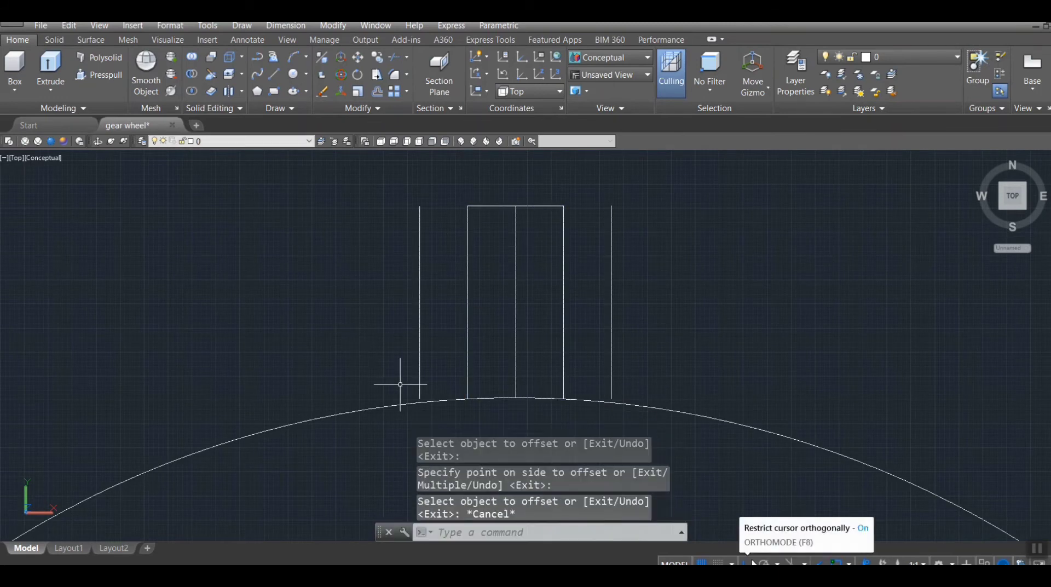
- Extend the left vertical construction line down to the rim
type("ex")
key("Return")
- Draw two slanted flank lines from the rim to the tooth's top corners
key("Return")
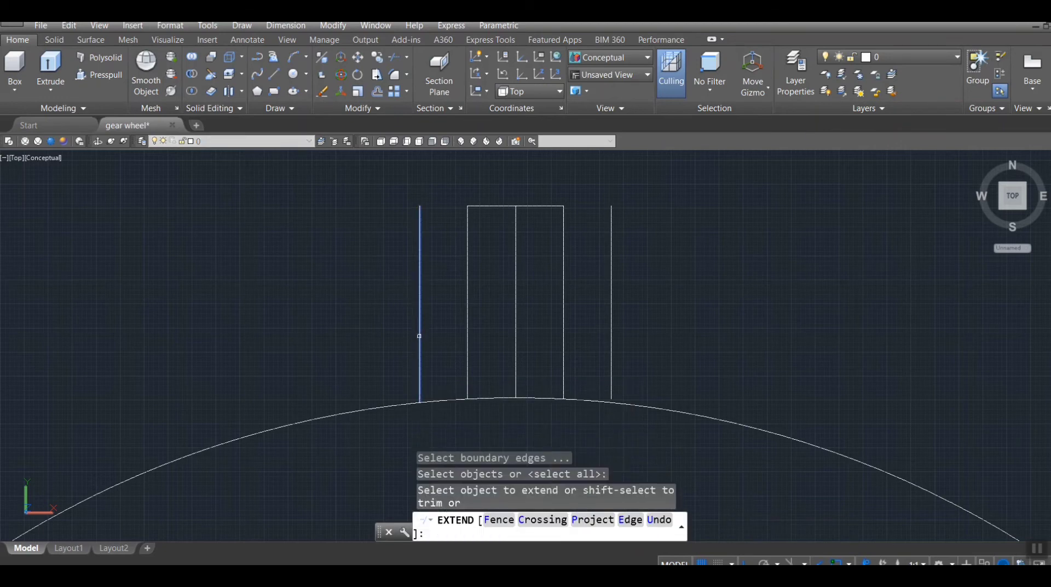
left_click(420, 334)
key("Escape")
type("l")
key("Return")
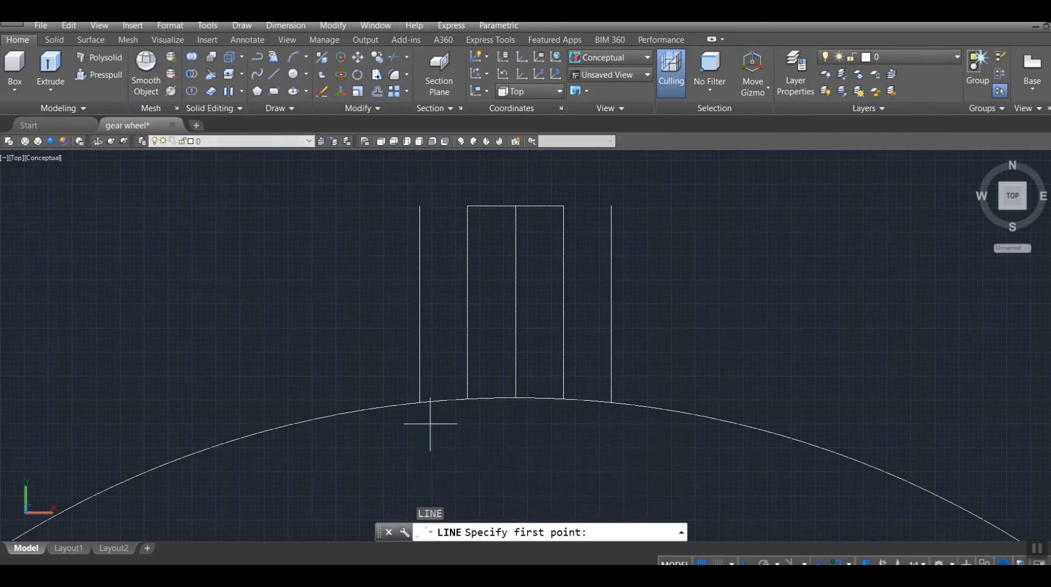
left_click(420, 402)
left_click(467, 206)
key("Return")
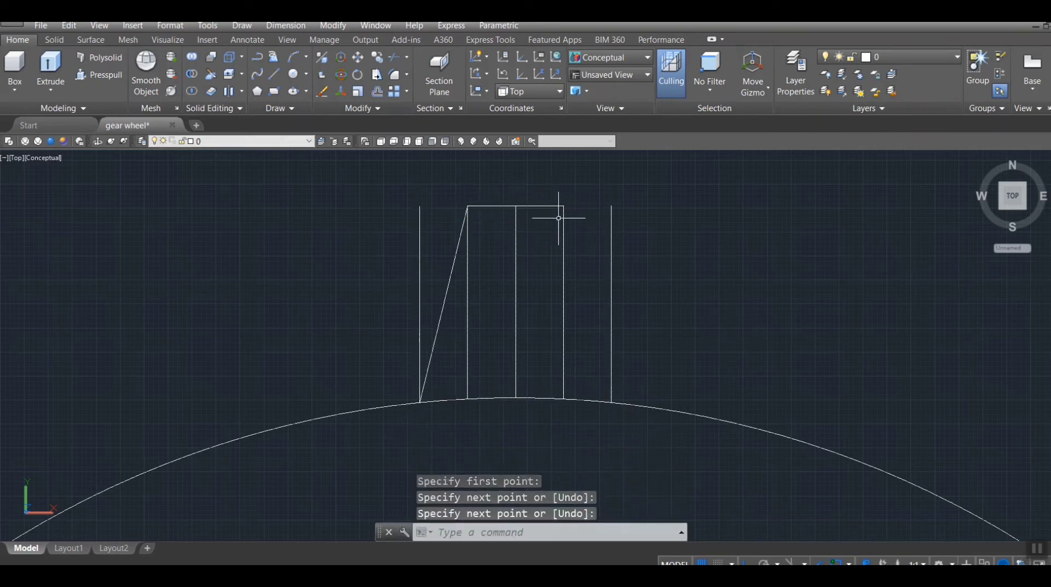
key("Return")
left_click(564, 206)
left_click(612, 403)
key("Return")
key("Escape")
- Delete the four vertical construction lines around and inside the tooth
left_click(612, 265)
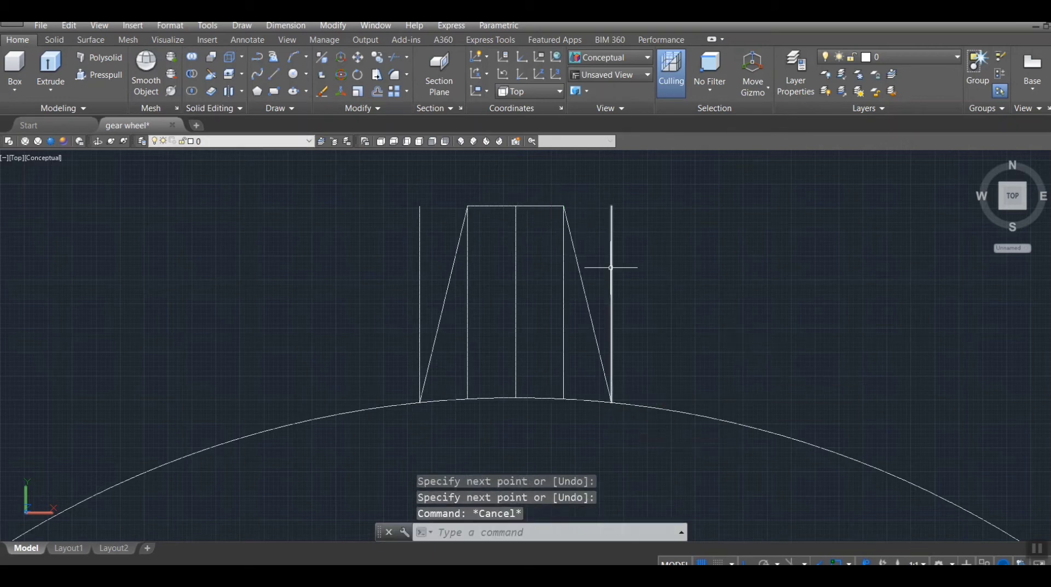
key("Delete")
left_click(421, 238)
key("Delete")
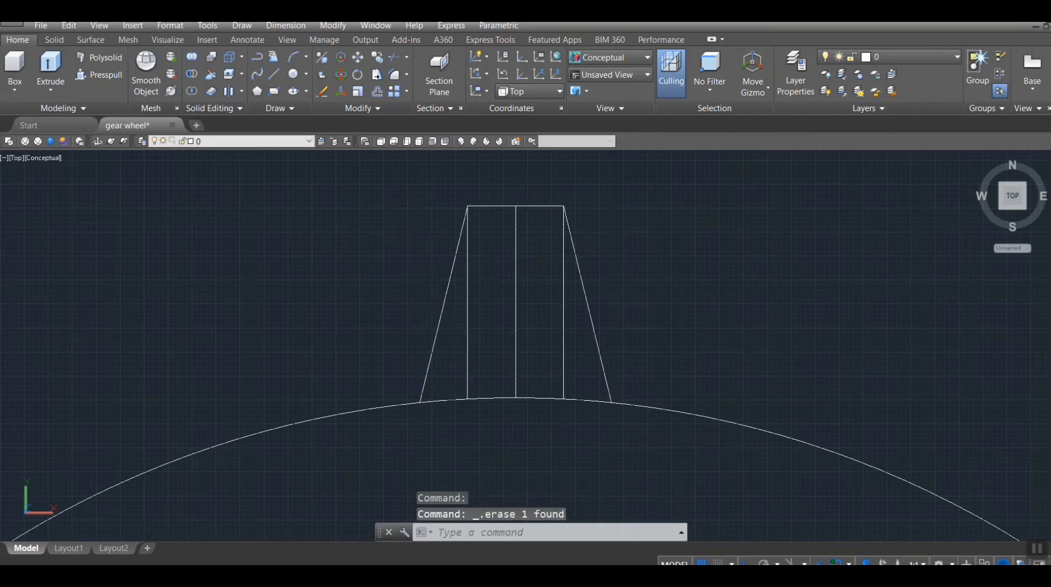
left_click(467, 287)
key("Delete")
left_click(516, 287)
key("Delete")
scroll(564, 294, "down", 4)
- Recentre the gear, turn the grid off with F7, and switch to SW Isometric
scroll(664, 348, "down", 4)
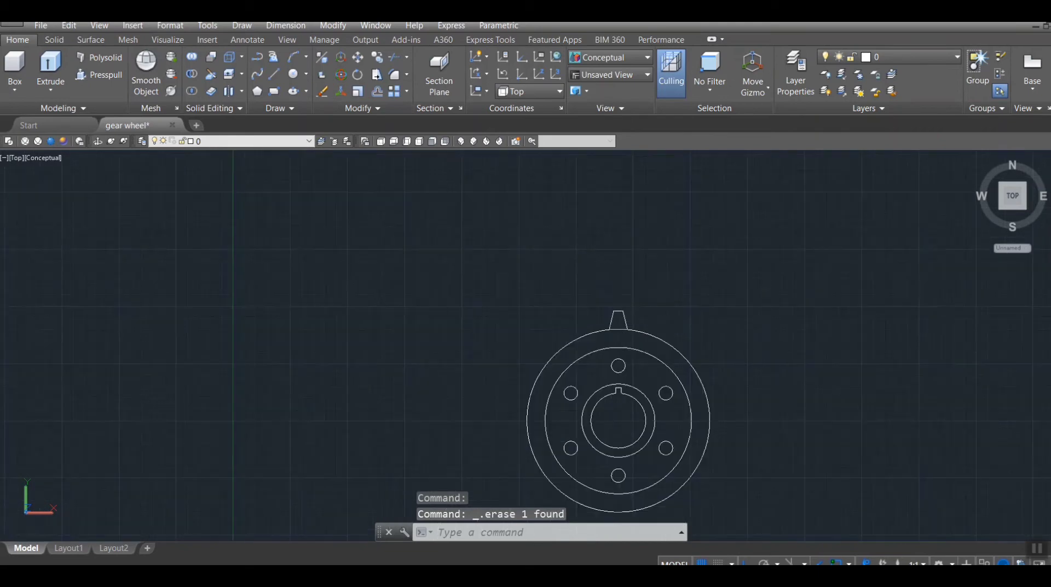
middle_click_drag(491, 362, 316, 279)
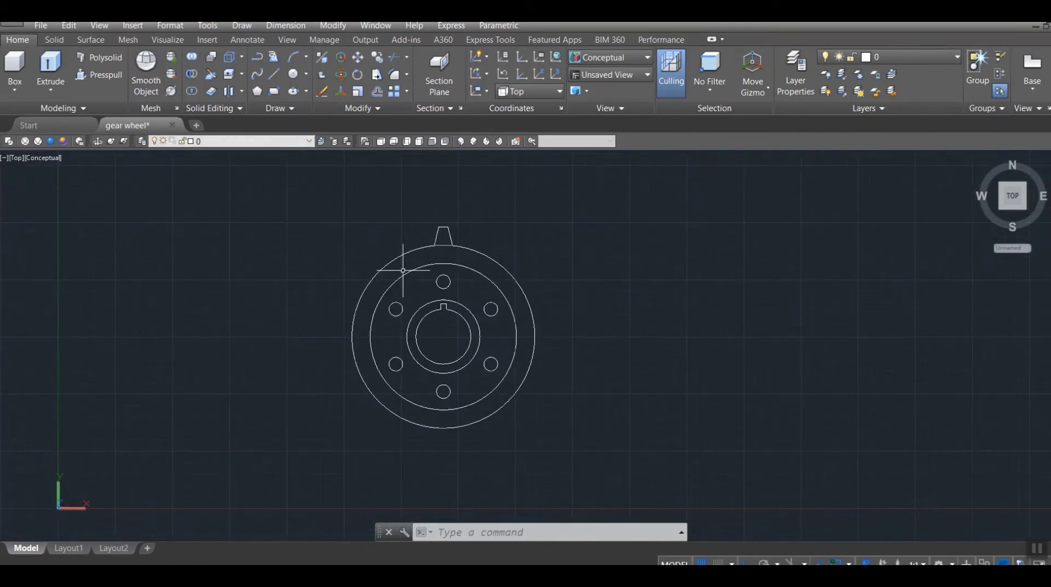
key("F7")
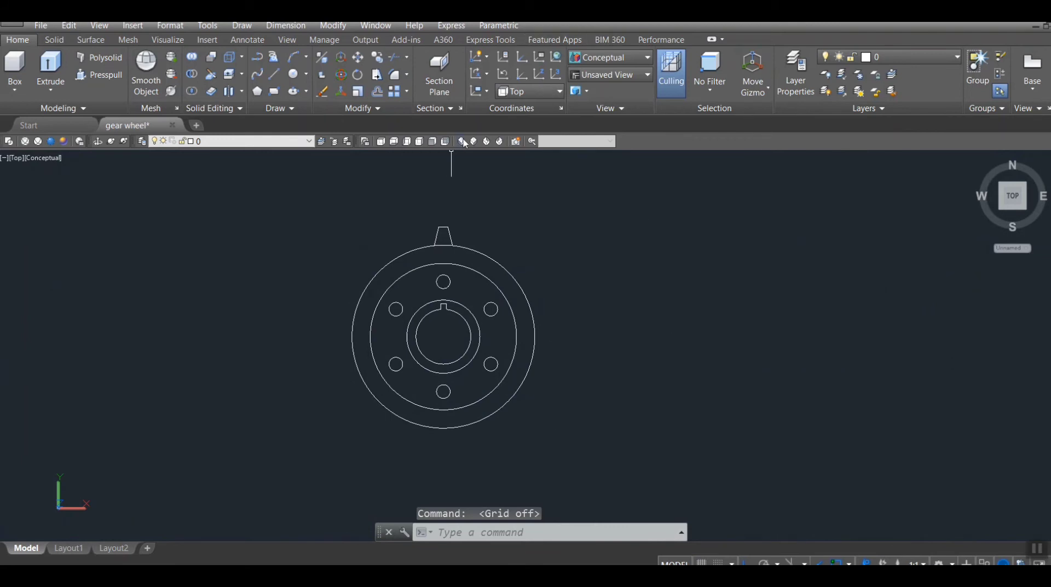
left_click(463, 143)
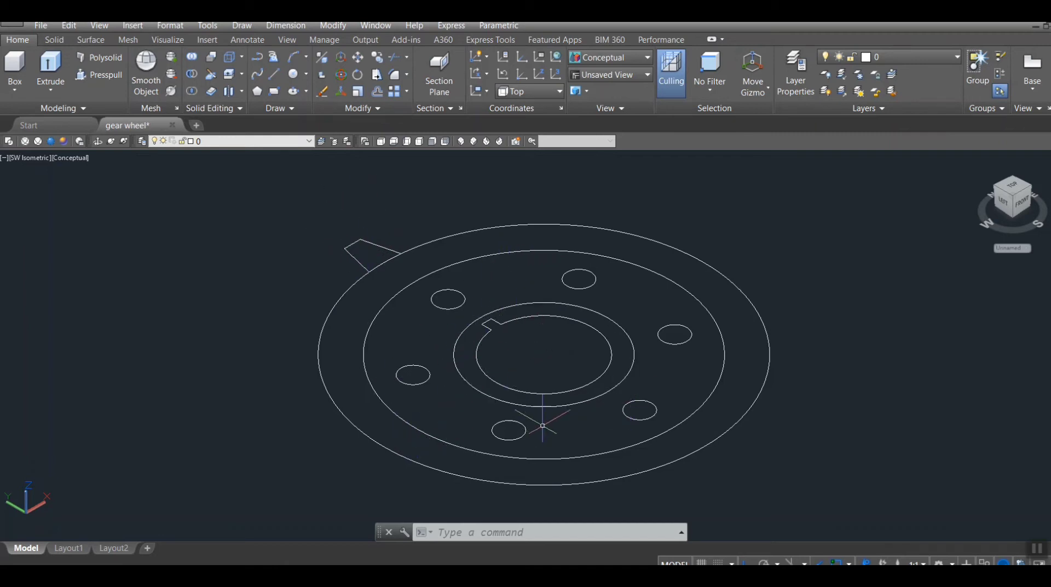
- Press-pull the outer rim ring 50 units and set the visual style to 2D Wireframe
left_click(89, 76)
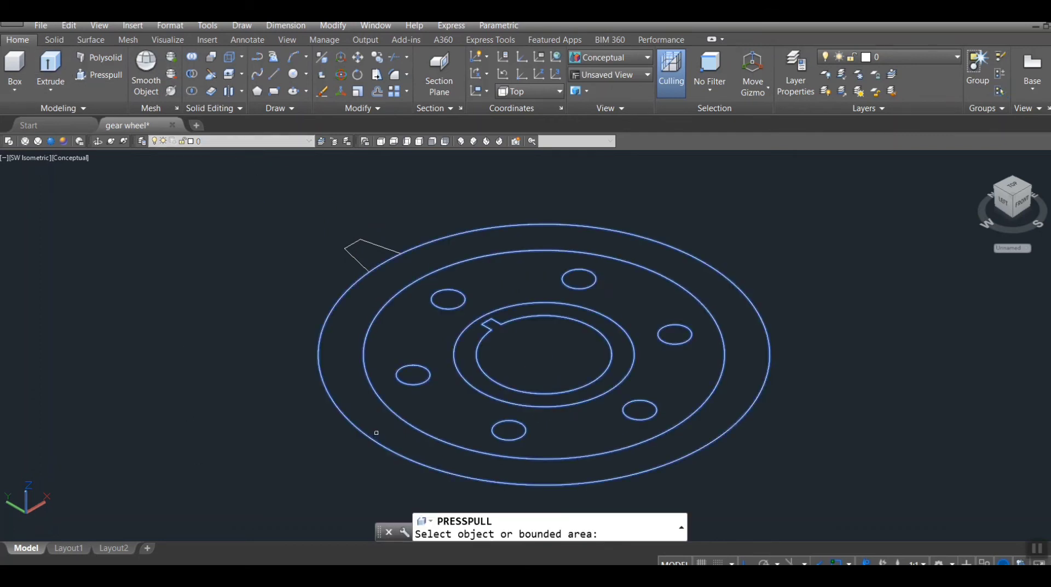
left_click(376, 432)
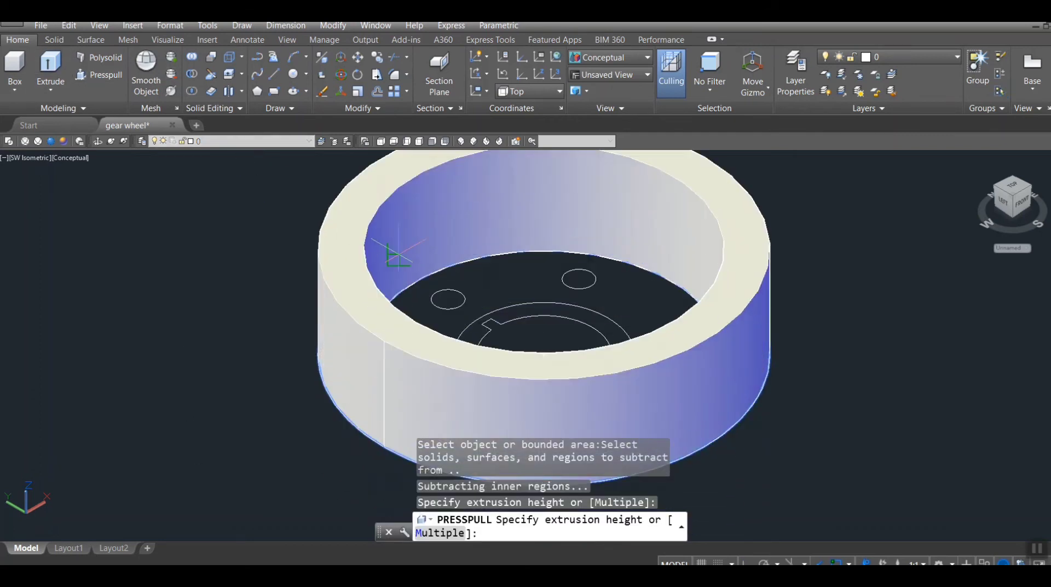
type("50")
key("Return")
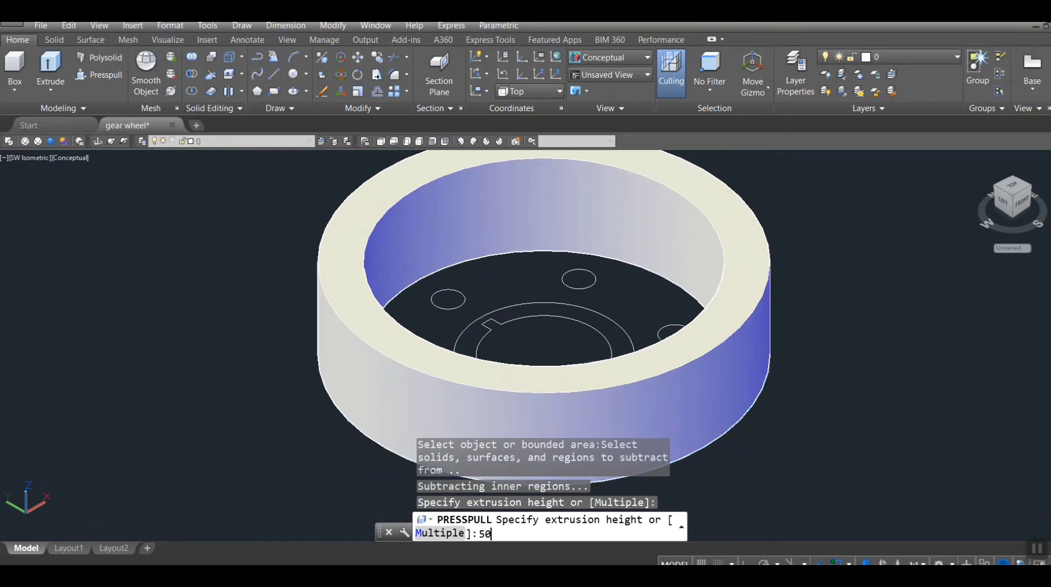
left_click(10, 142)
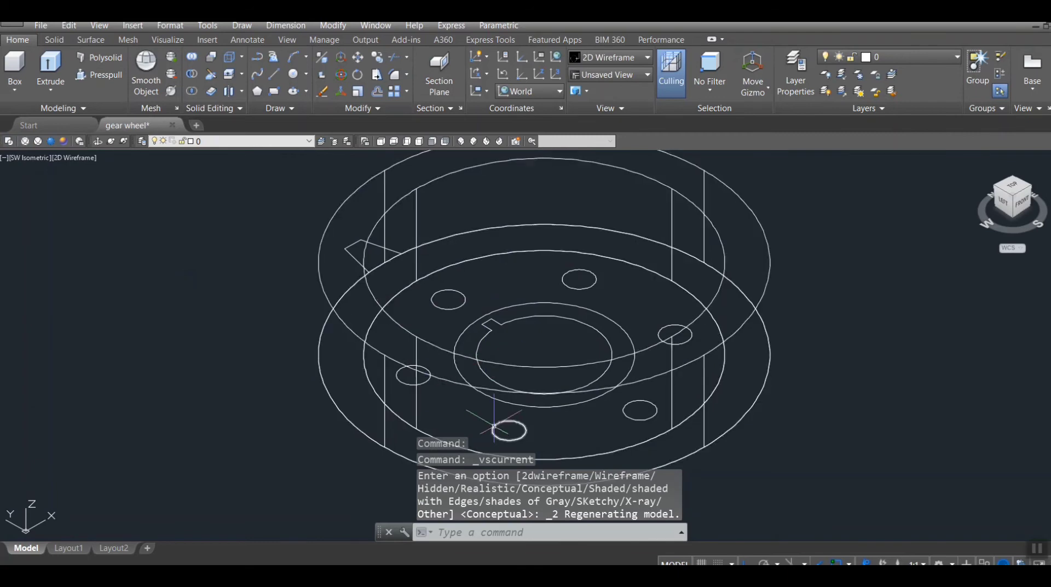
- Press-pull the holed web 45 units, replacing an undone 47-unit attempt
left_click(95, 74)
left_click(459, 297)
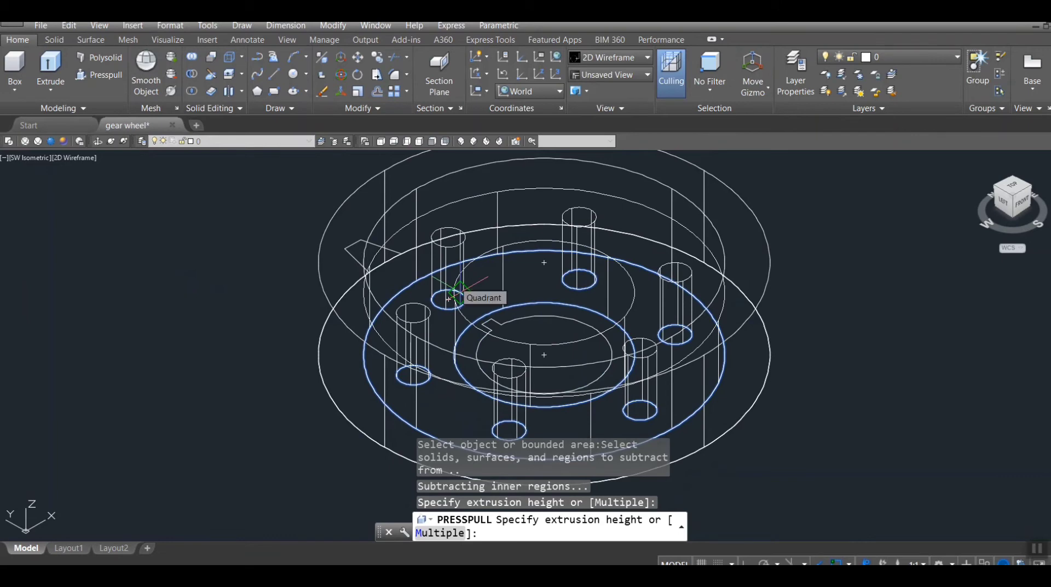
type("47")
key("Return")
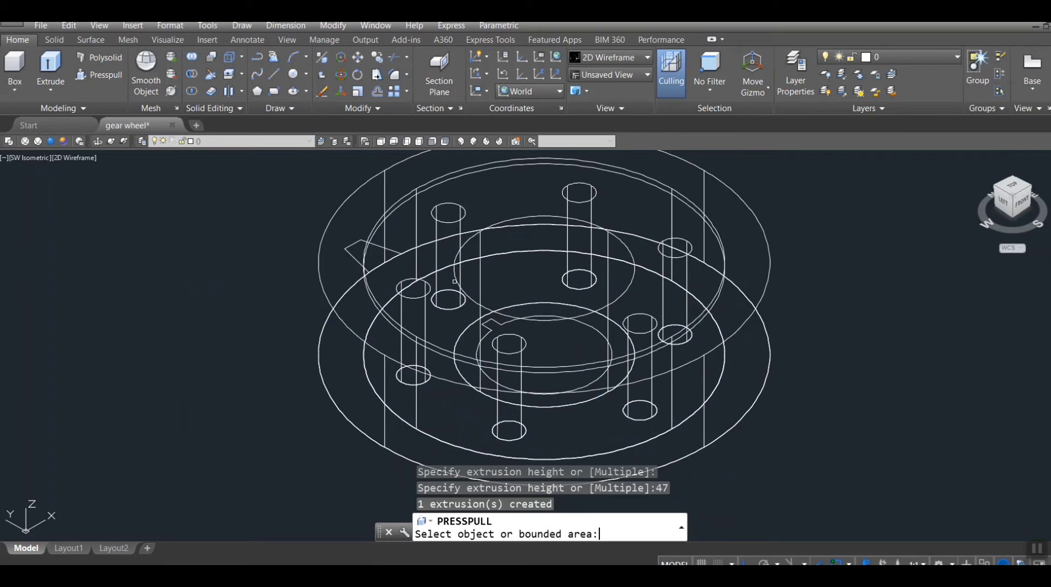
key("Return")
key("ctrl+z")
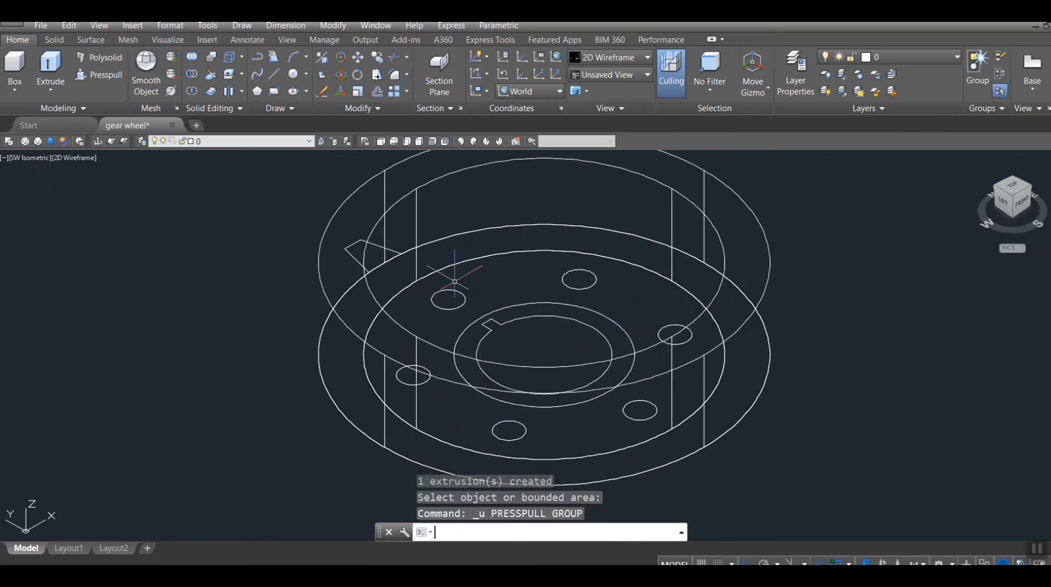
left_click(99, 75)
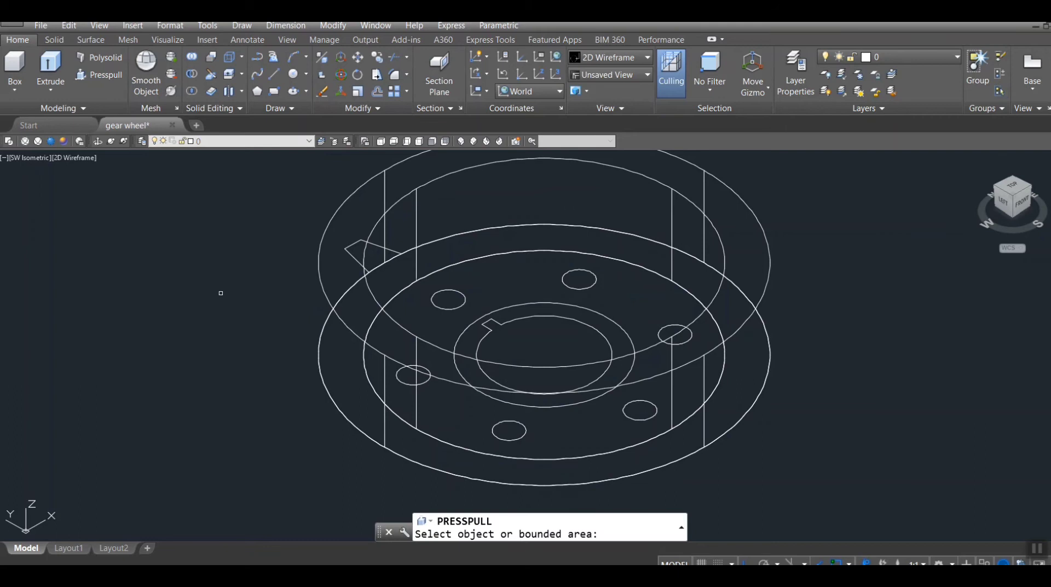
left_click(476, 420)
type("45")
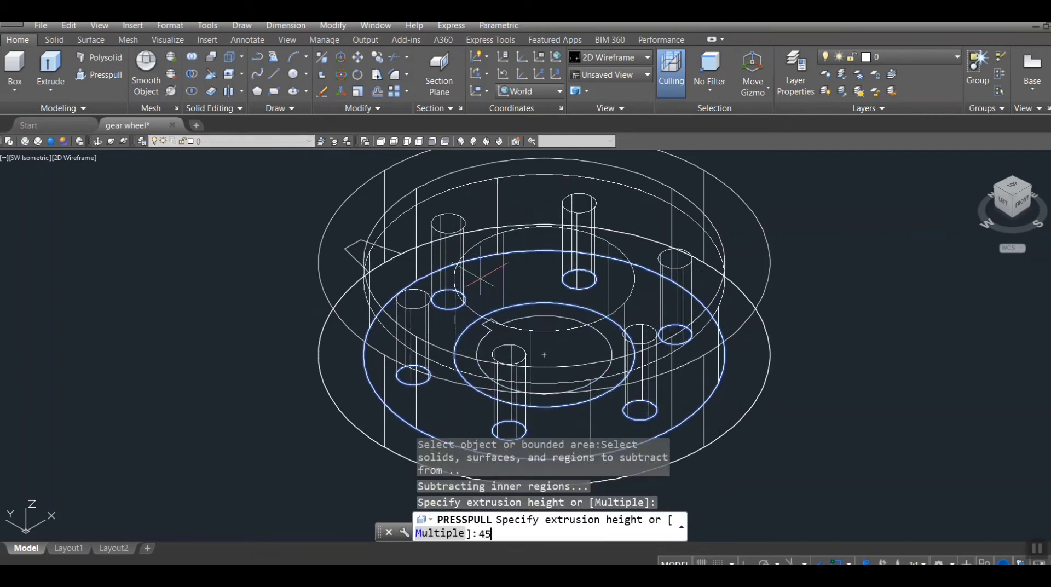
key("Return")
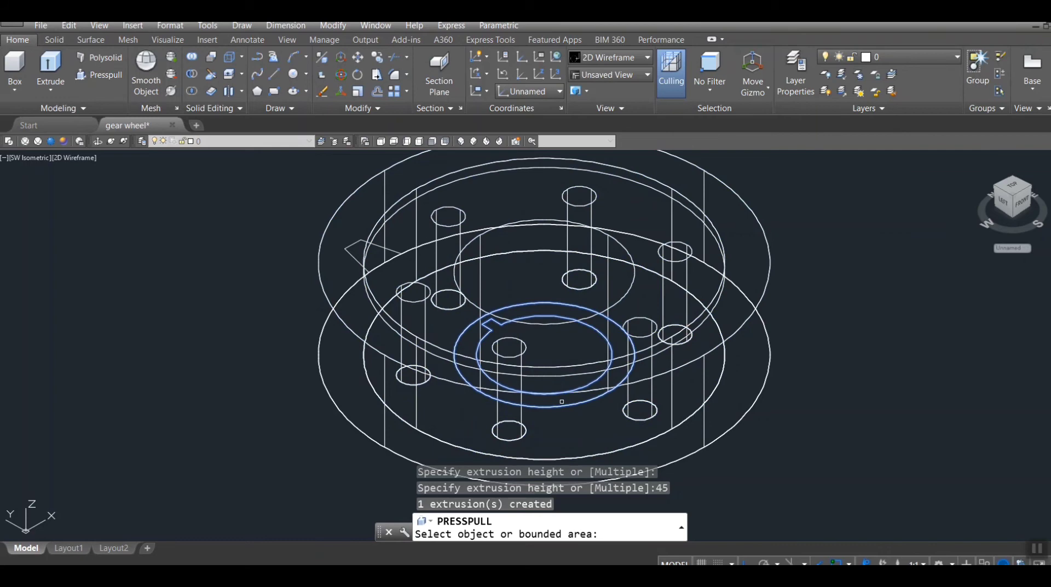
- Press-pull the keyed hub 50 units and orbit to check the extrusions
left_click(562, 401)
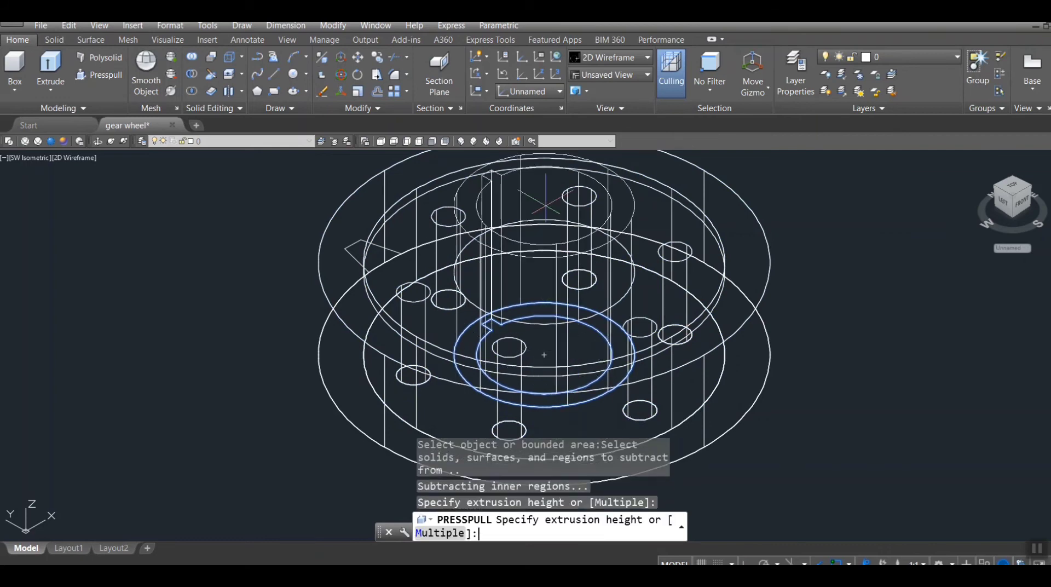
type("50")
key("Return")
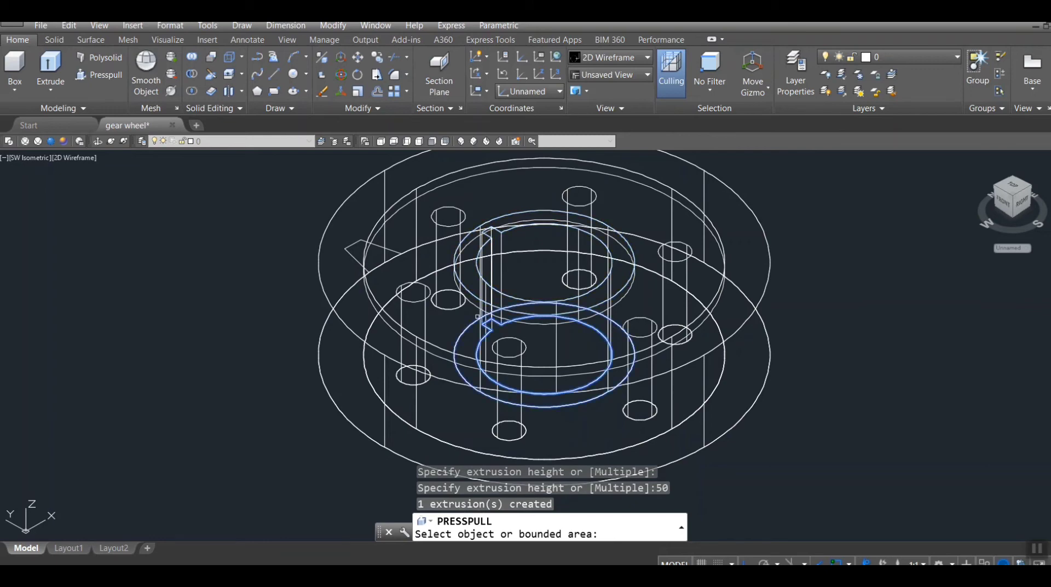
scroll(476, 323, "down", 2)
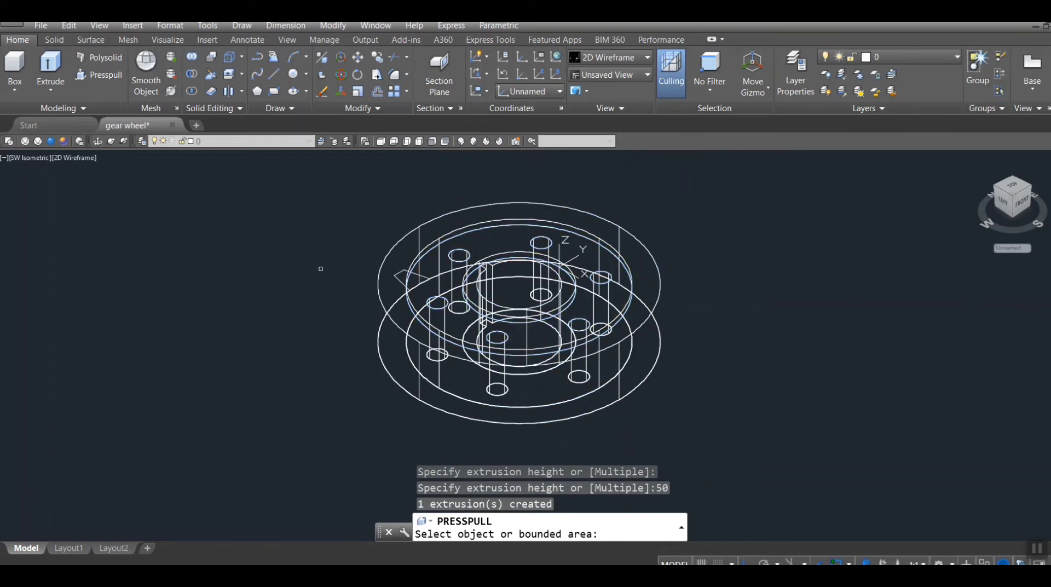
key("Return")
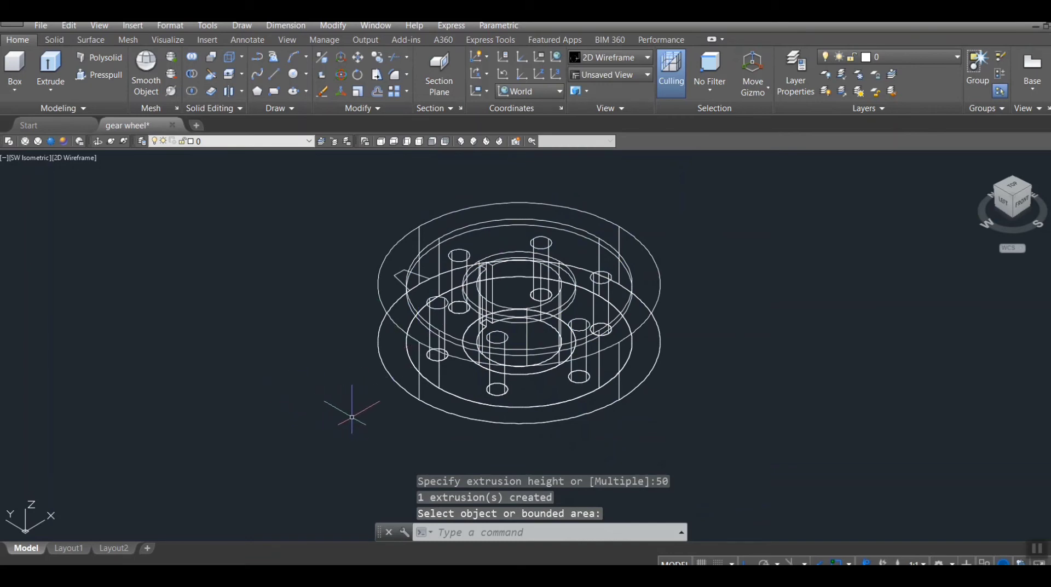
mouse_move(353, 418)
middle_mouse_down("shift")
mouse_move(518, 517)
mouse_move(530, 336)
mouse_move(377, 348)
middle_mouse_up("shift")
scroll(378, 348, "up", 5)
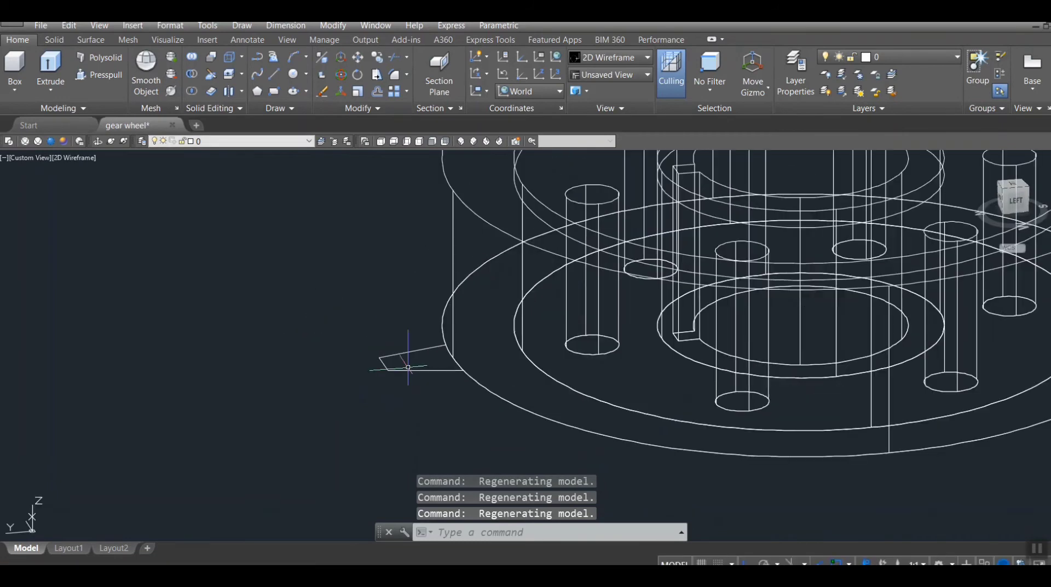
- Use BO and pick inside the tapered tooth outline to create its closed polyline
type("b")
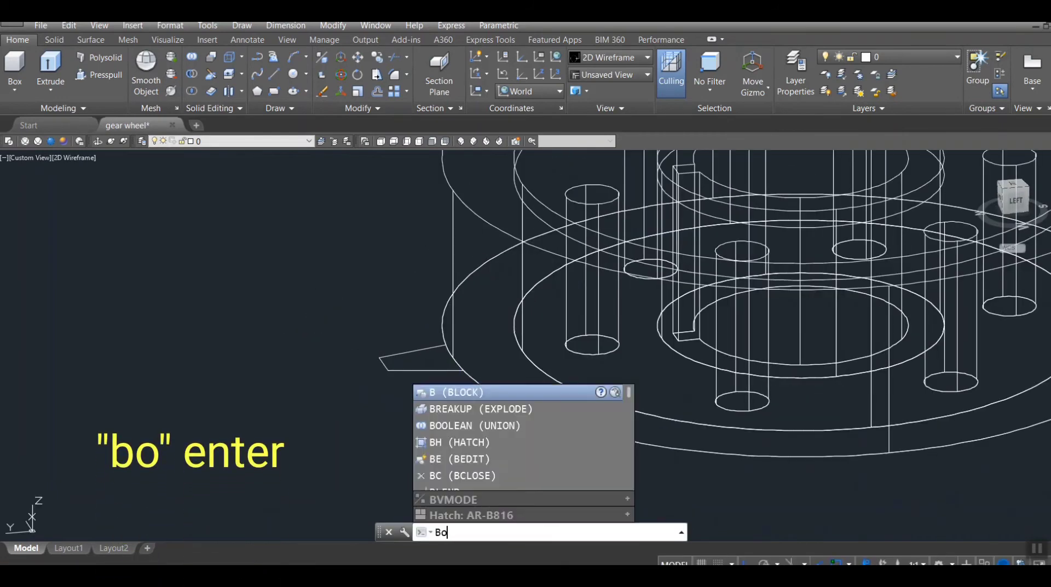
type("o")
key("Return")
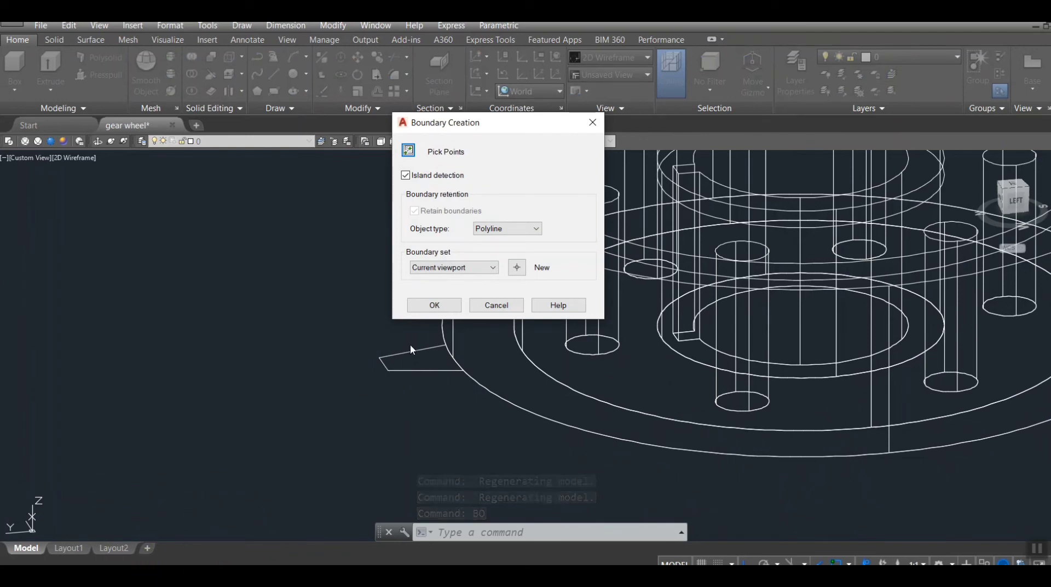
left_click(407, 154)
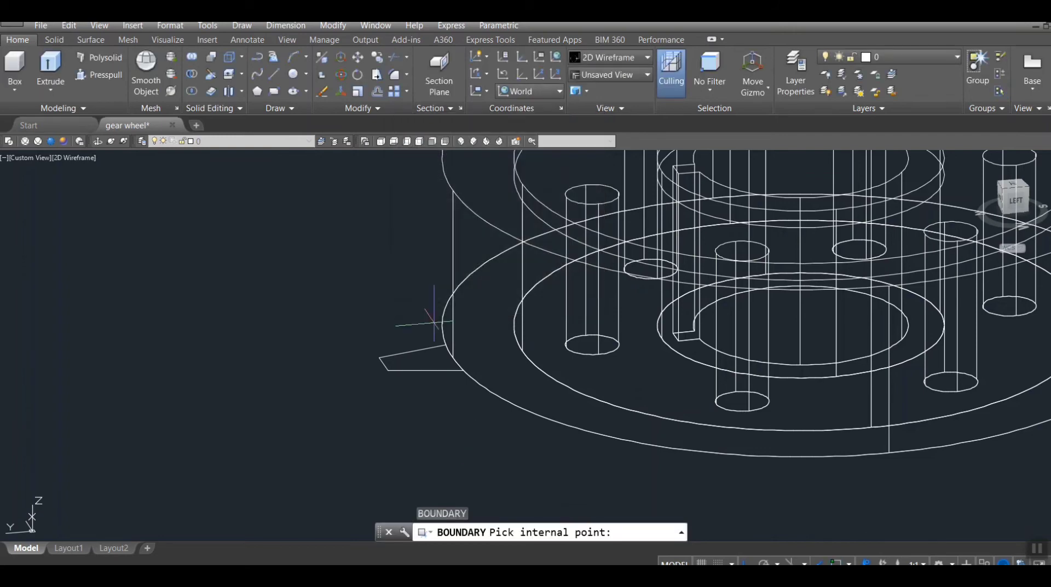
left_click(432, 355)
scroll(432, 356, "up", 4)
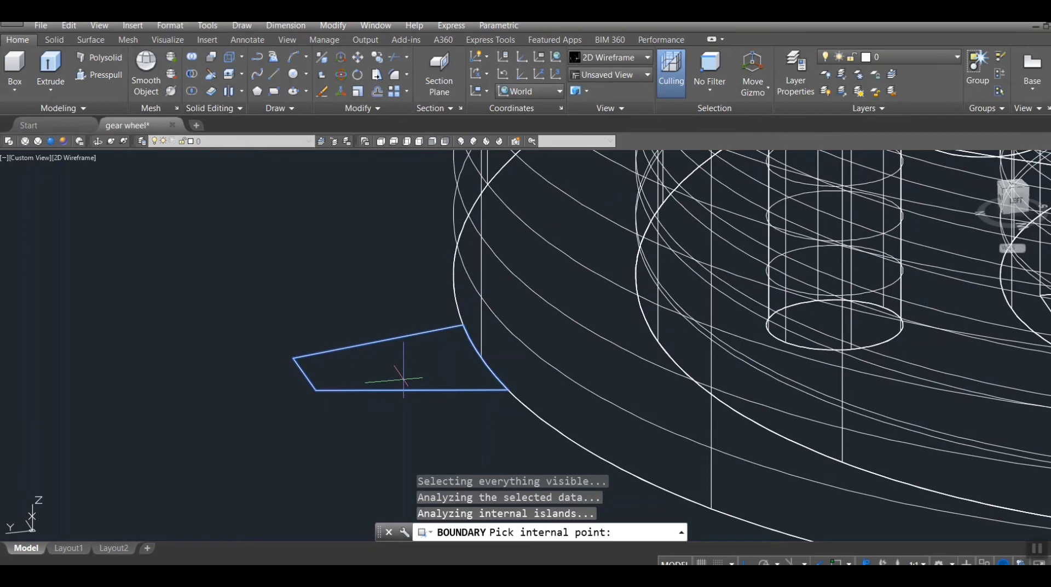
key("Return")
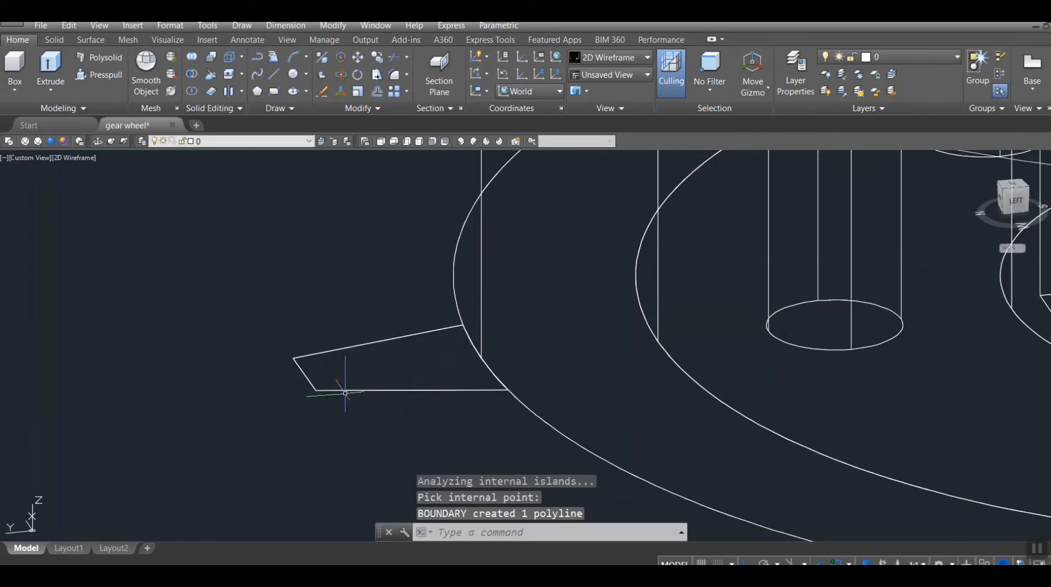
- Copy the tooth boundary polyline 50 units away
type("co")
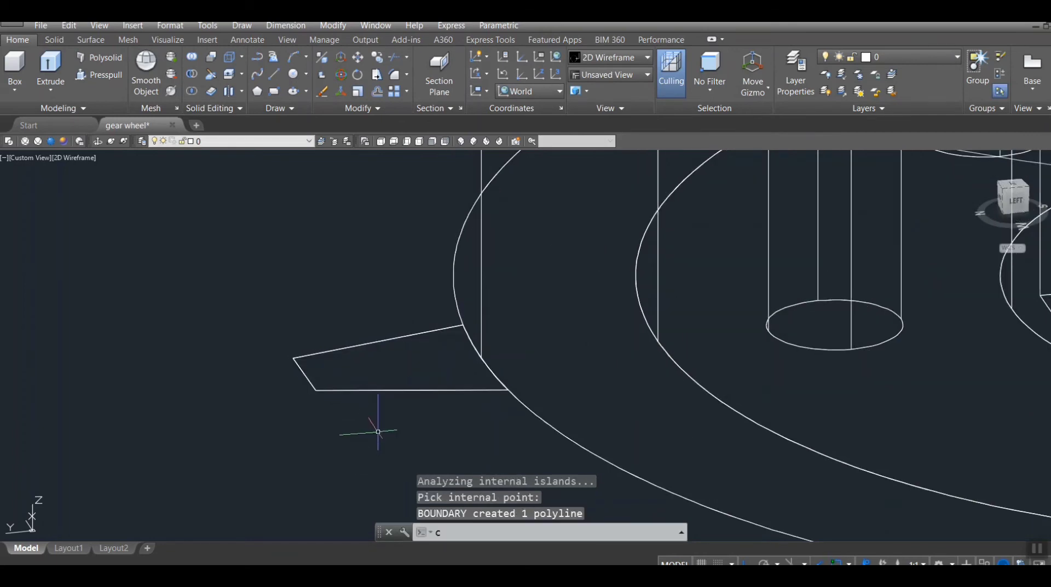
key("Return")
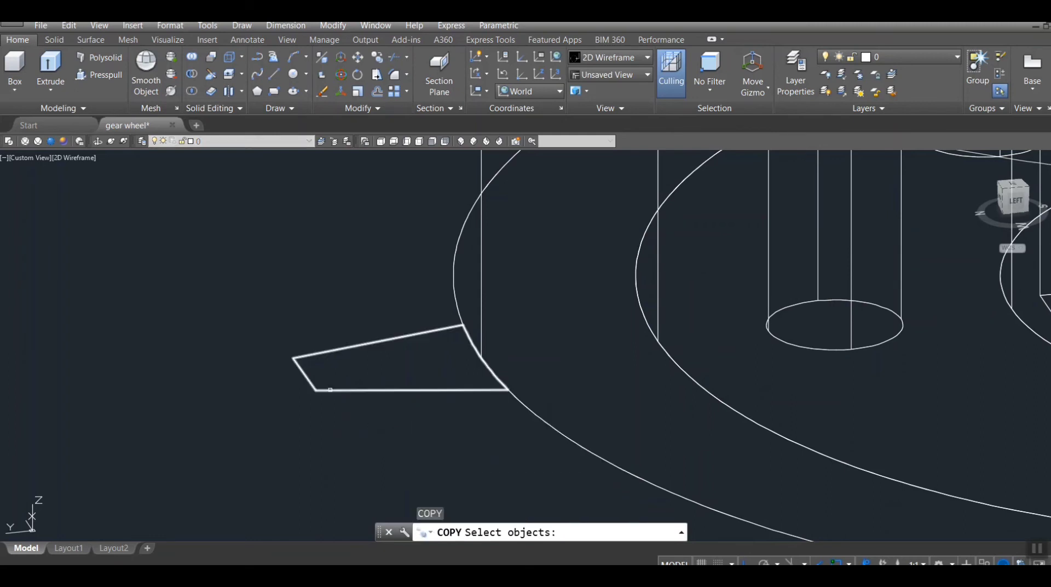
left_click(330, 389)
key("Return")
left_click(403, 365)
type("50")
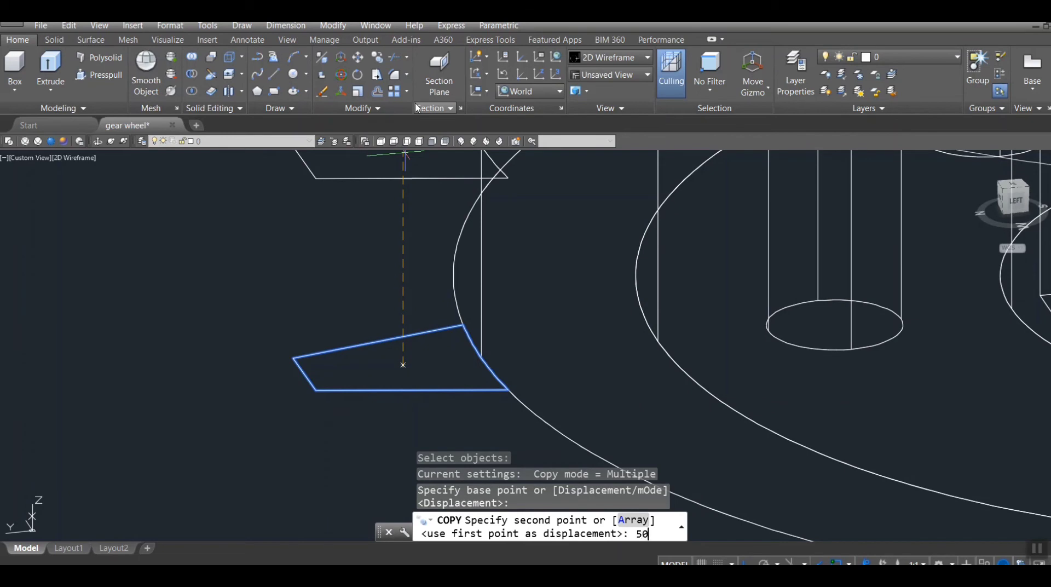
key("Return")
scroll(383, 176, "down", 5)
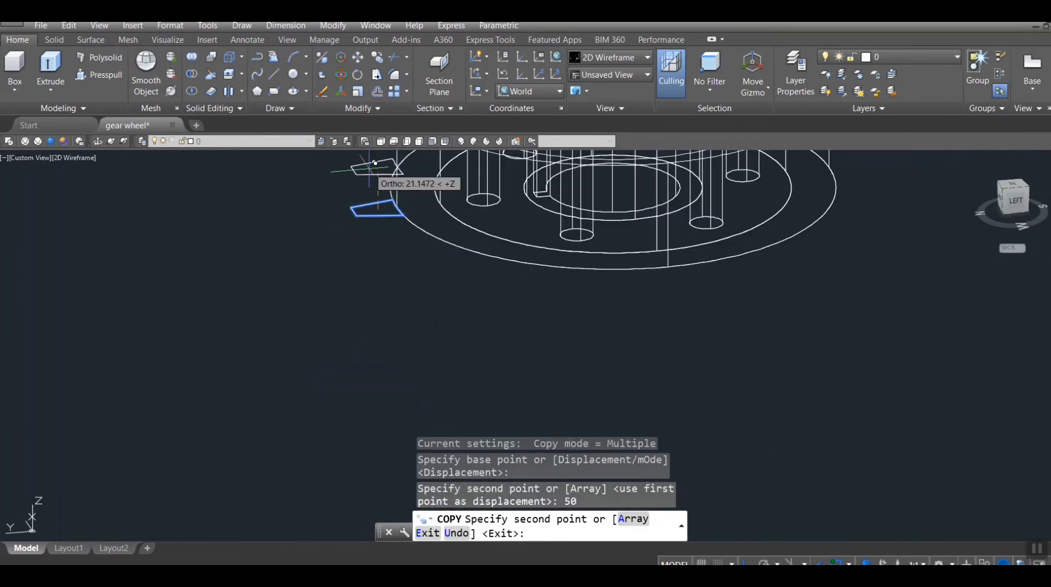
scroll(386, 252, "down", 2)
key("Return")
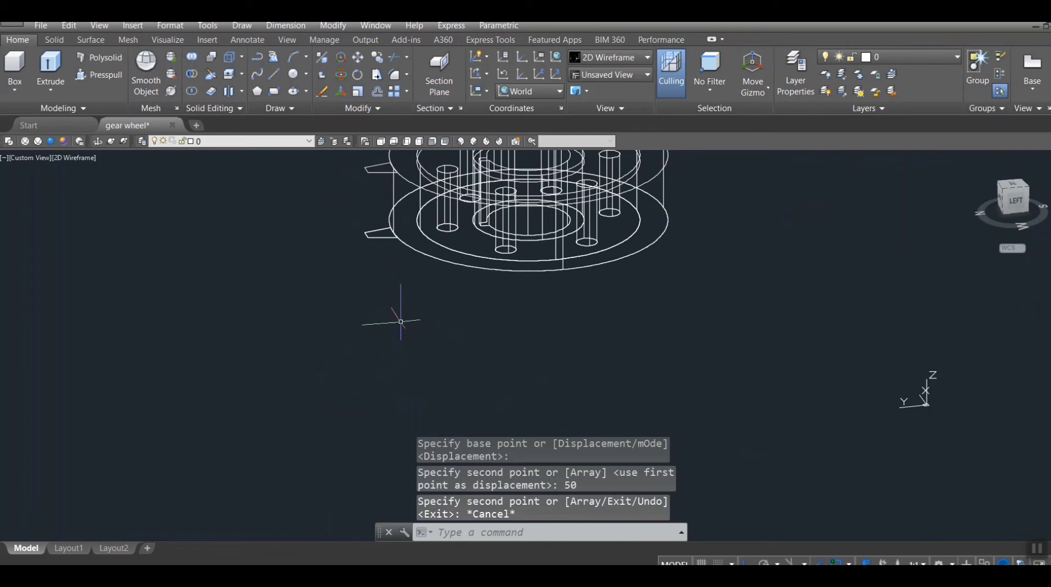
- Loft the lower and upper tooth profiles into a solid, viewed in SW Isometric
type("LOFT")
key("Return")
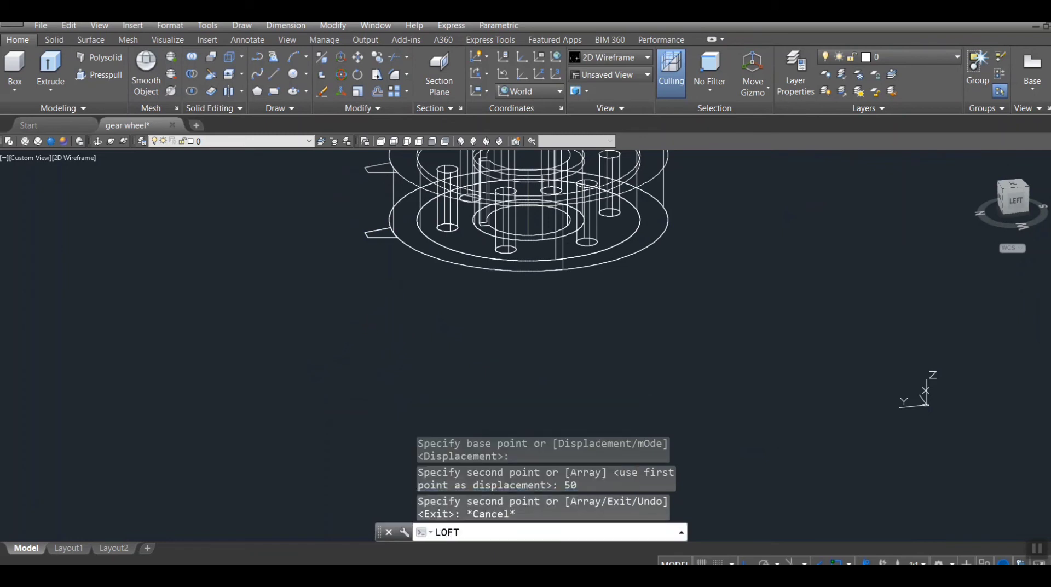
left_click(375, 236)
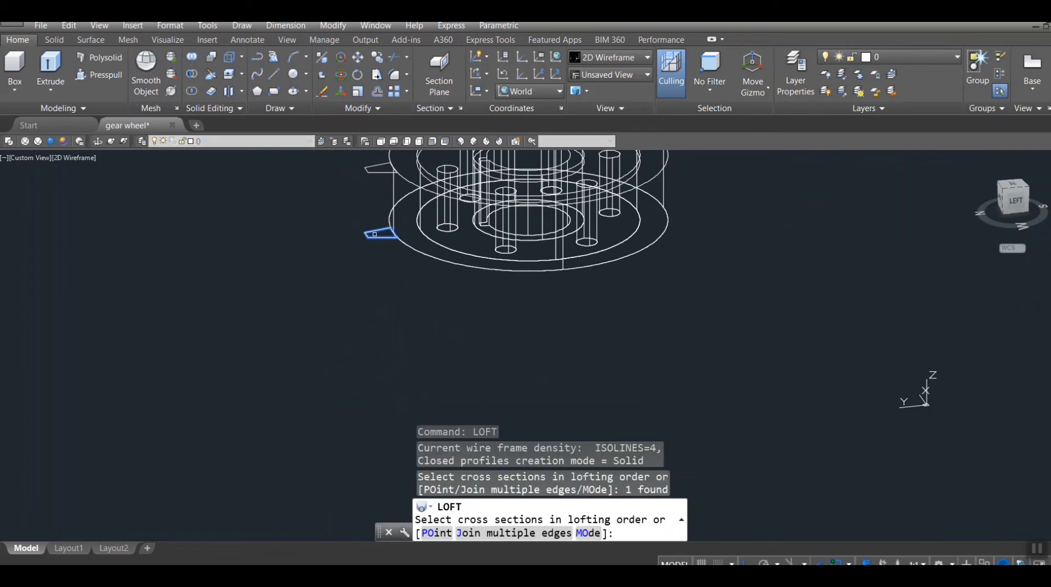
left_click(379, 173)
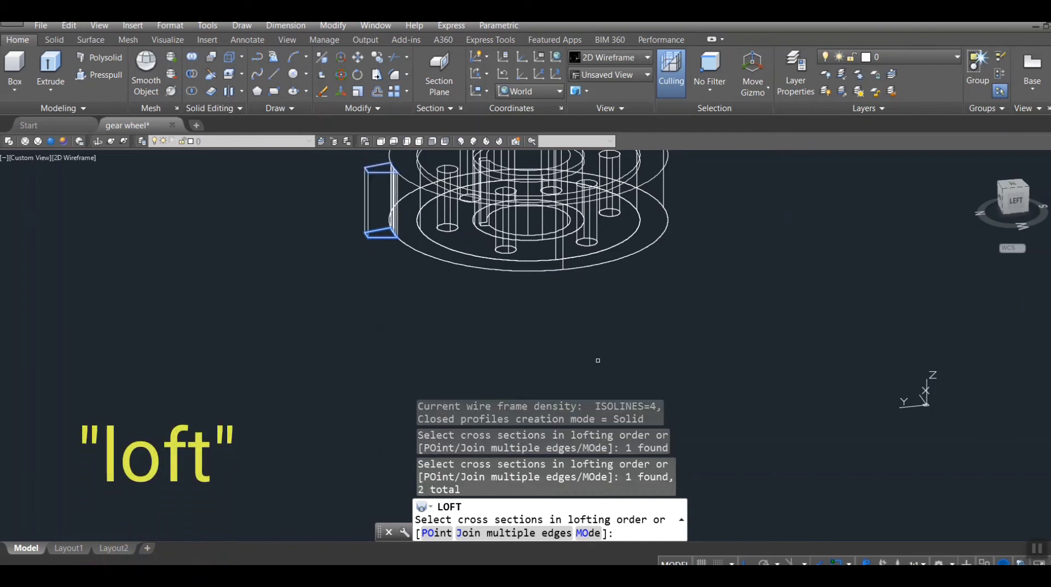
key("Return")
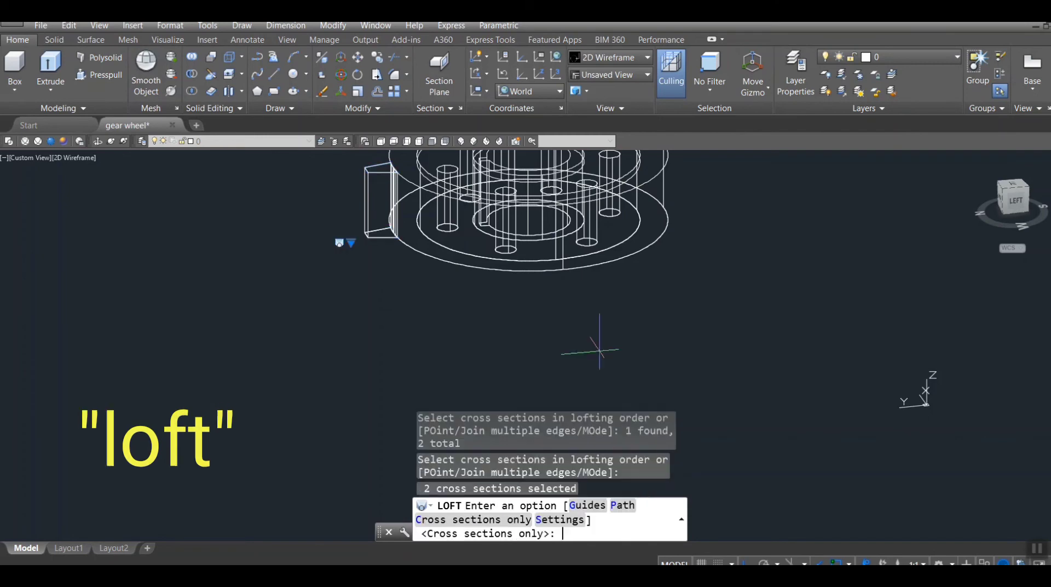
scroll(614, 312, "down", 2)
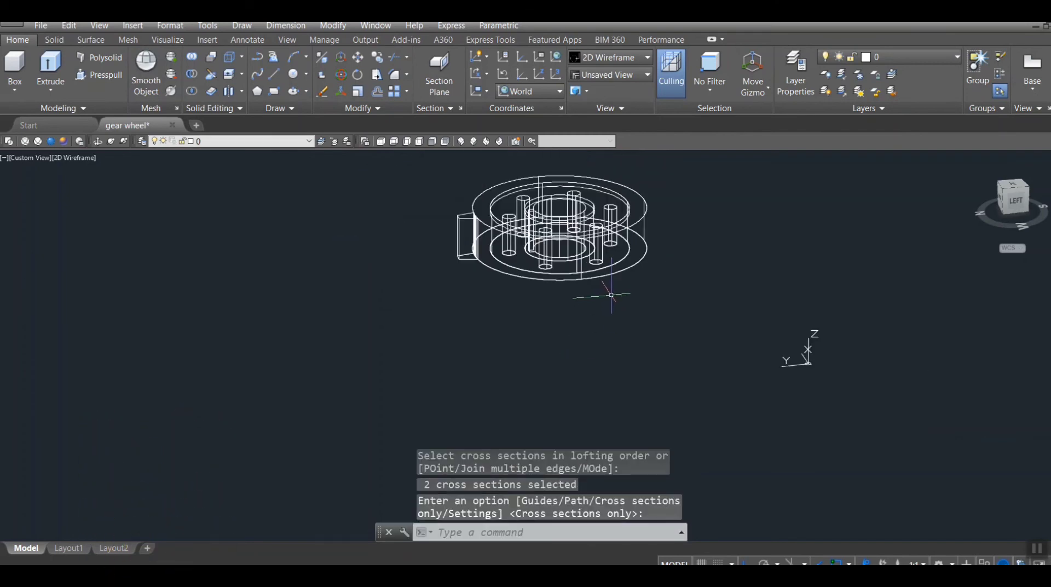
left_click(460, 142)
scroll(460, 257, "up", 2)
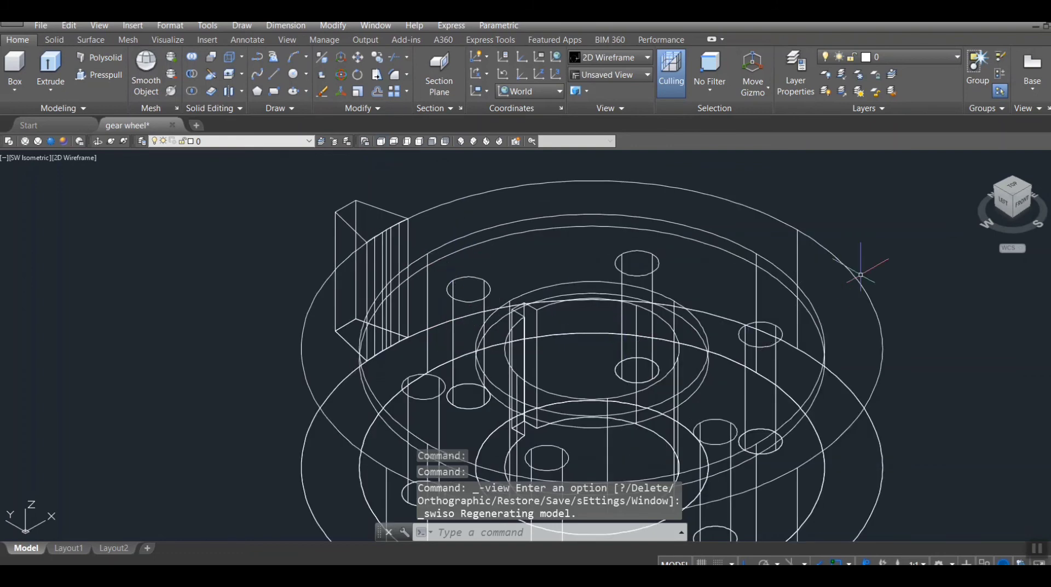
- Polar-array the lofted tooth about the gear centre with 22 items
middle_click_drag(861, 275, 857, 354, "shift")
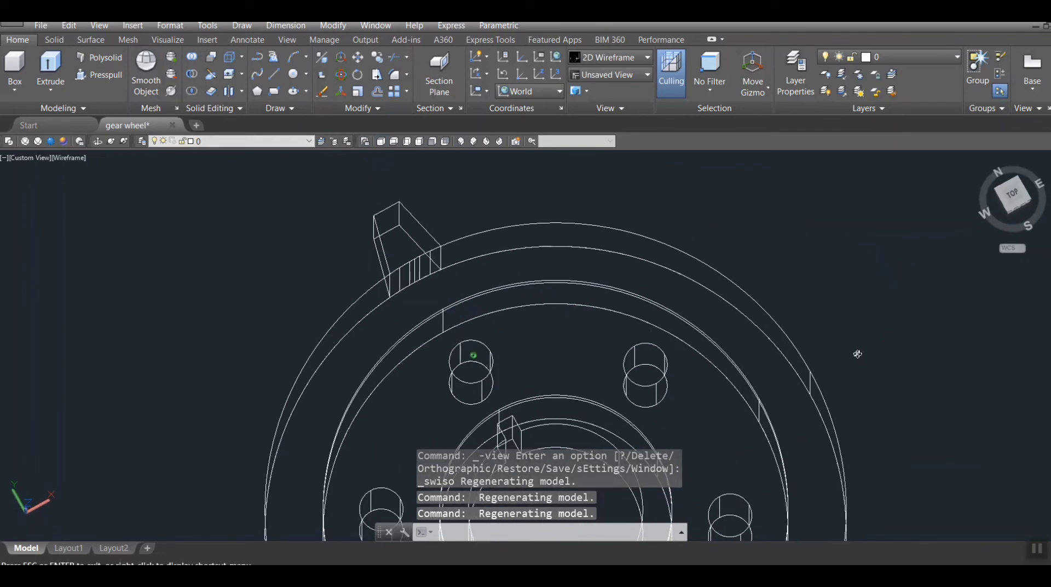
scroll(857, 354, "down", 3)
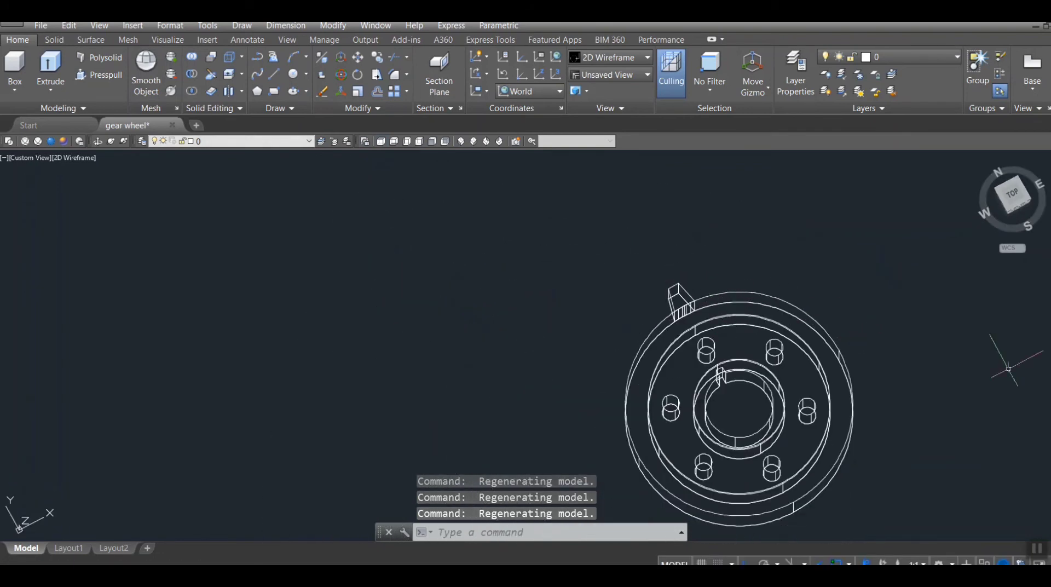
type("ar")
key("Return")
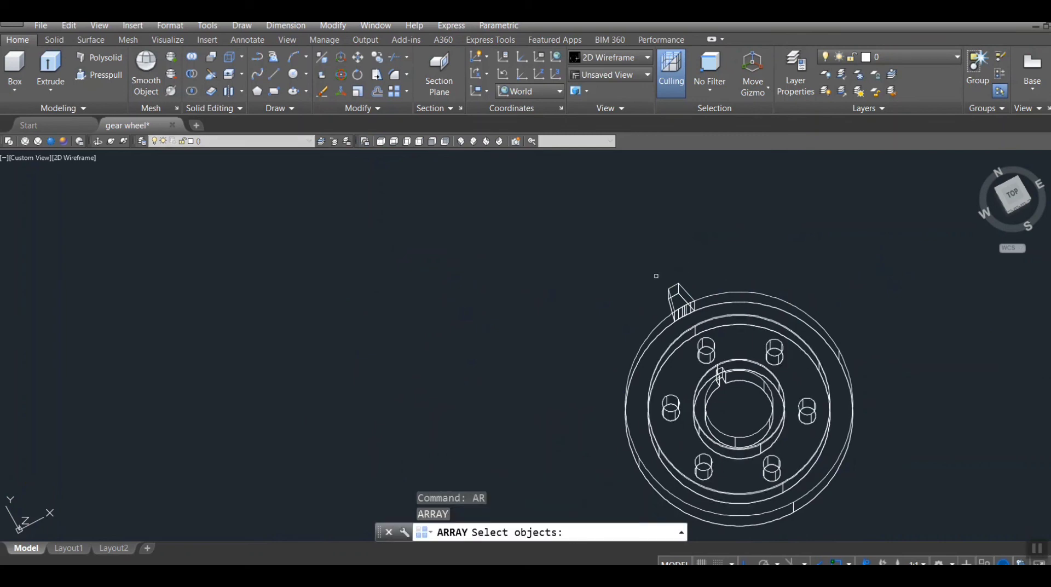
left_click(669, 291)
key("Return")
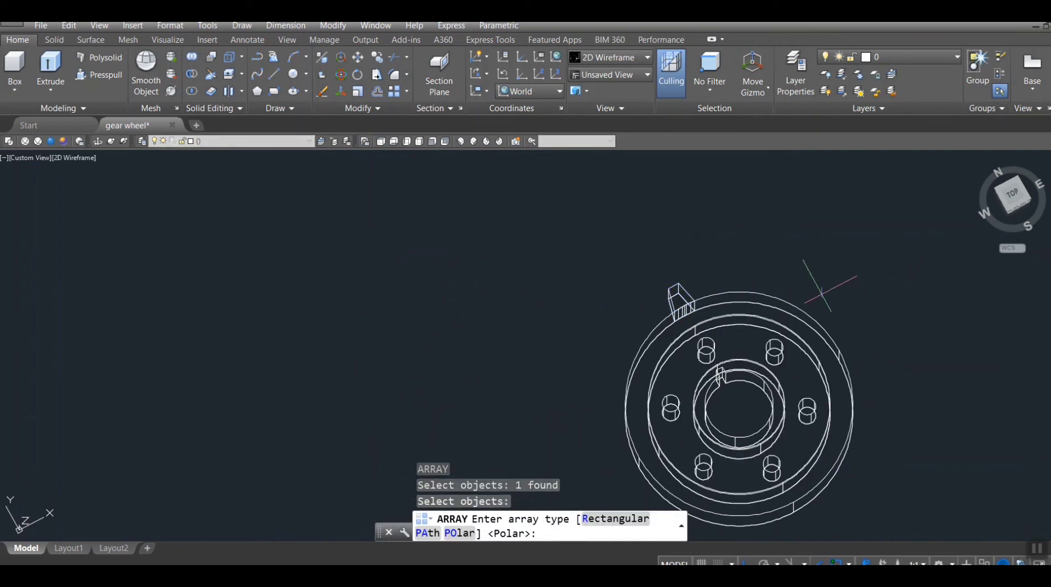
left_click(451, 536)
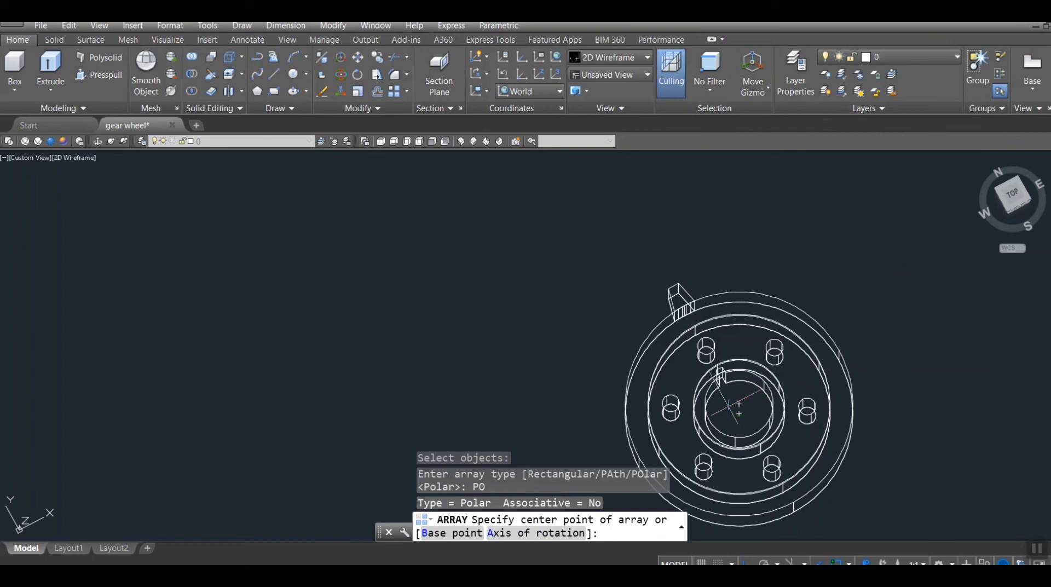
scroll(739, 407, "up", 4)
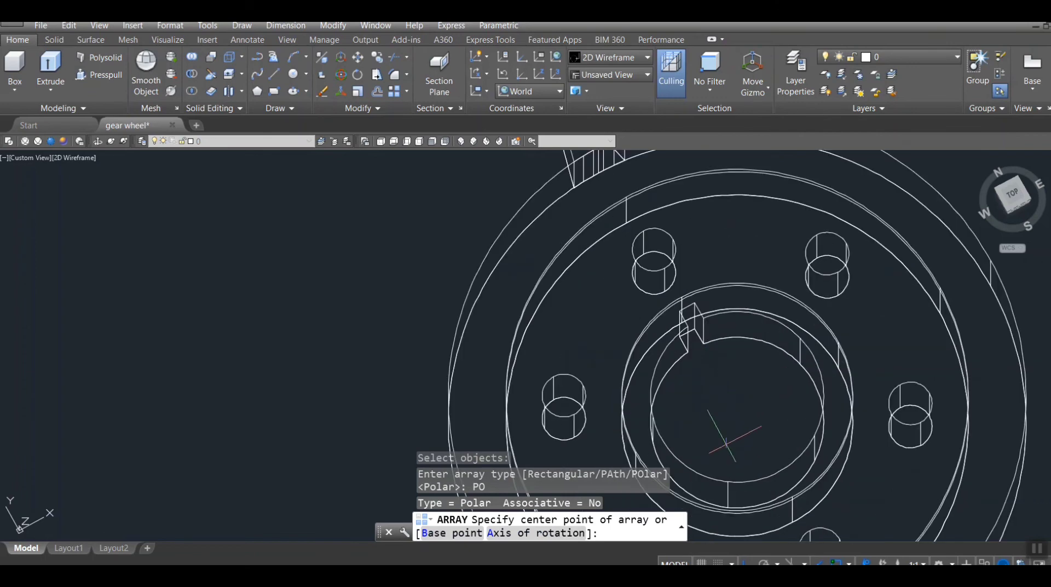
left_click(738, 423)
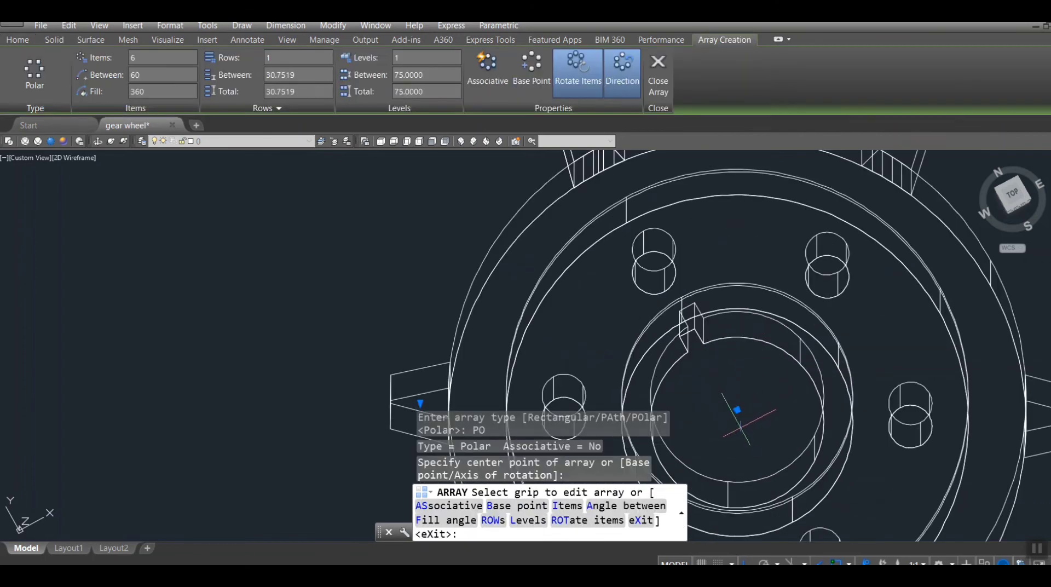
scroll(740, 421, "down", 2)
type("22")
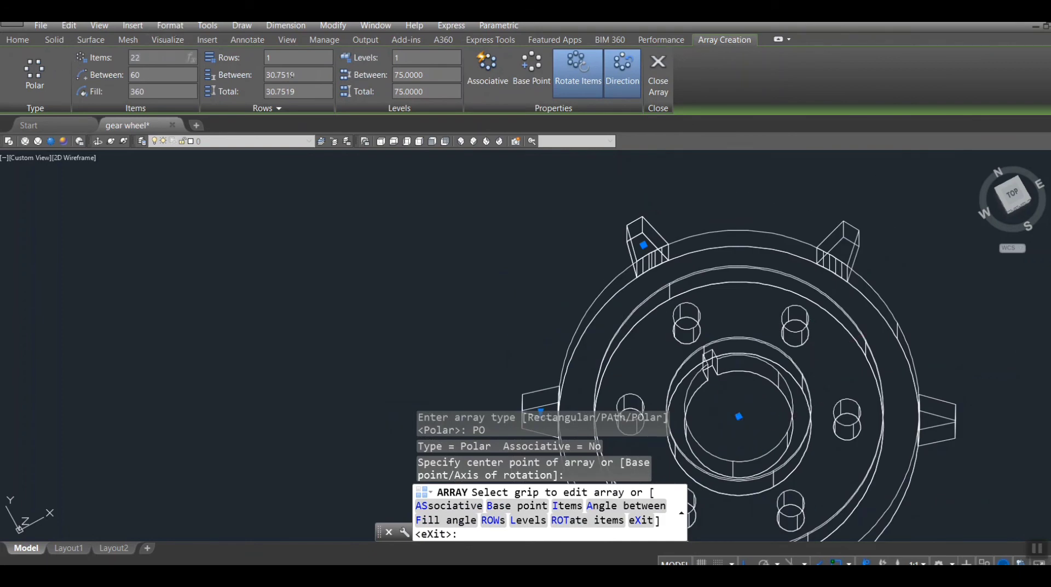
key("Return")
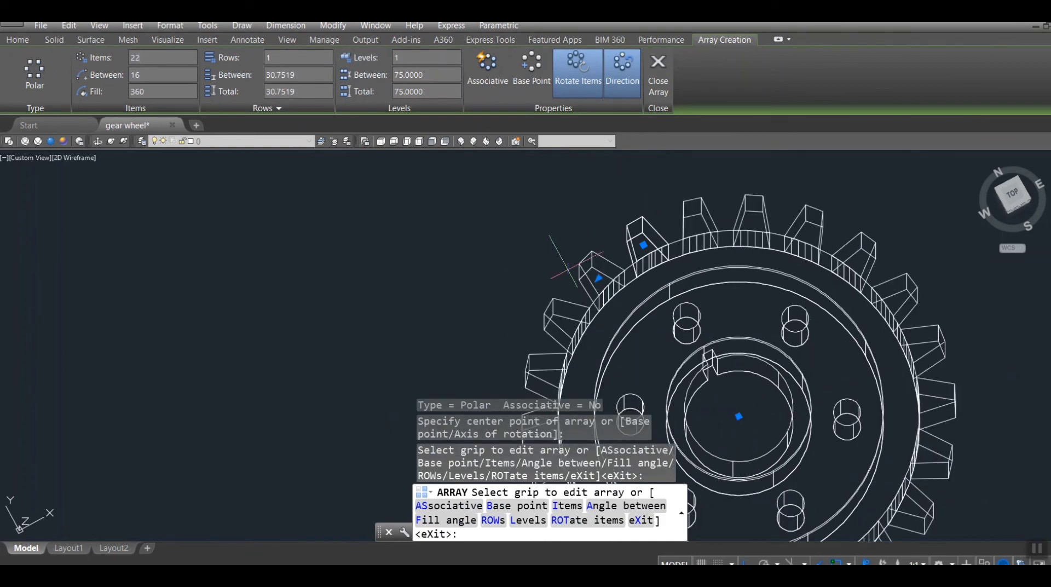
scroll(660, 293, "down", 4)
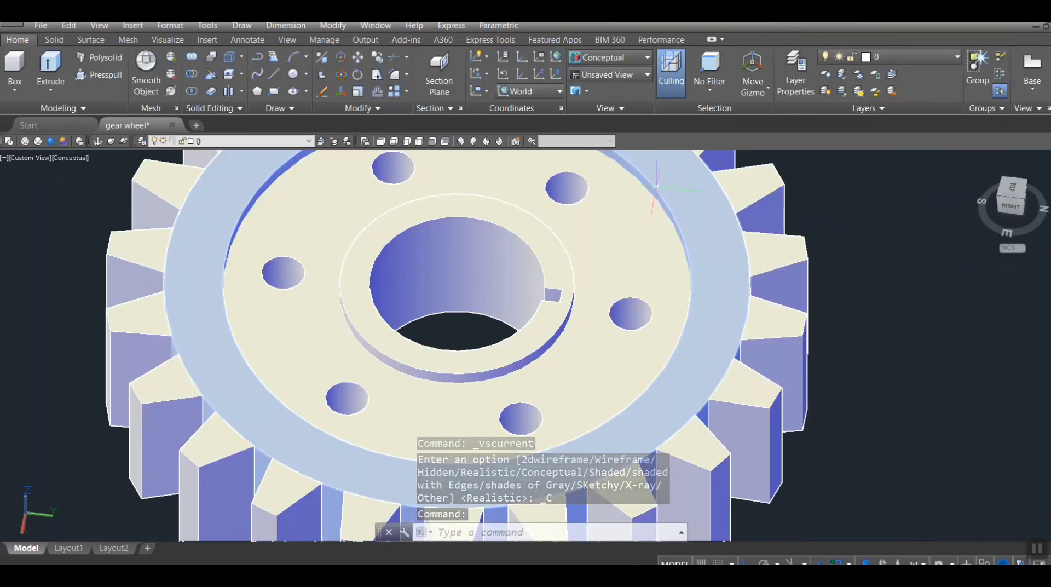
- Start Fillet Edge from the Solid tab and set its radius to 5
scroll(657, 186, "down", 3)
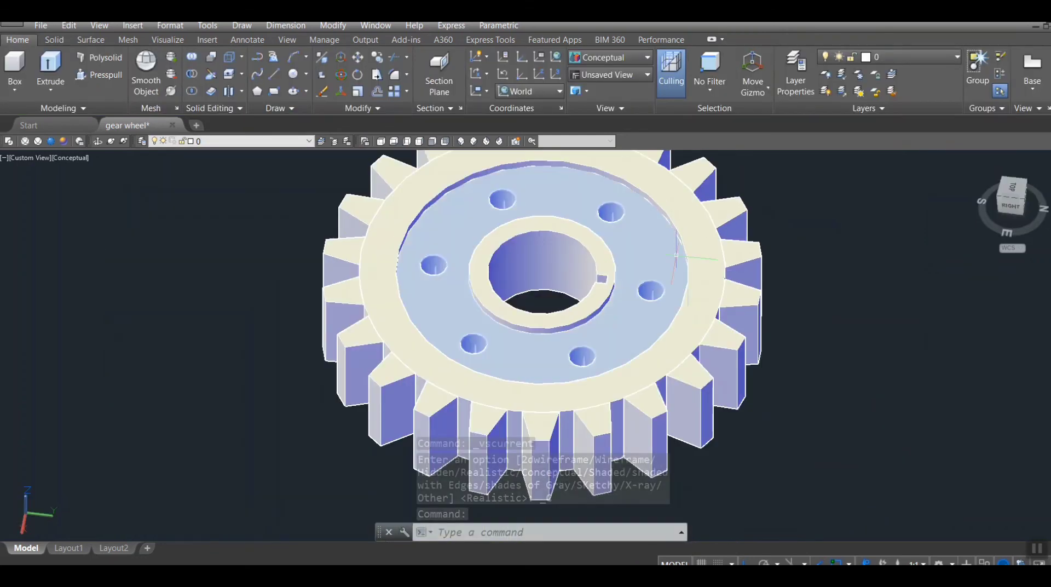
scroll(329, 284, "up", 1)
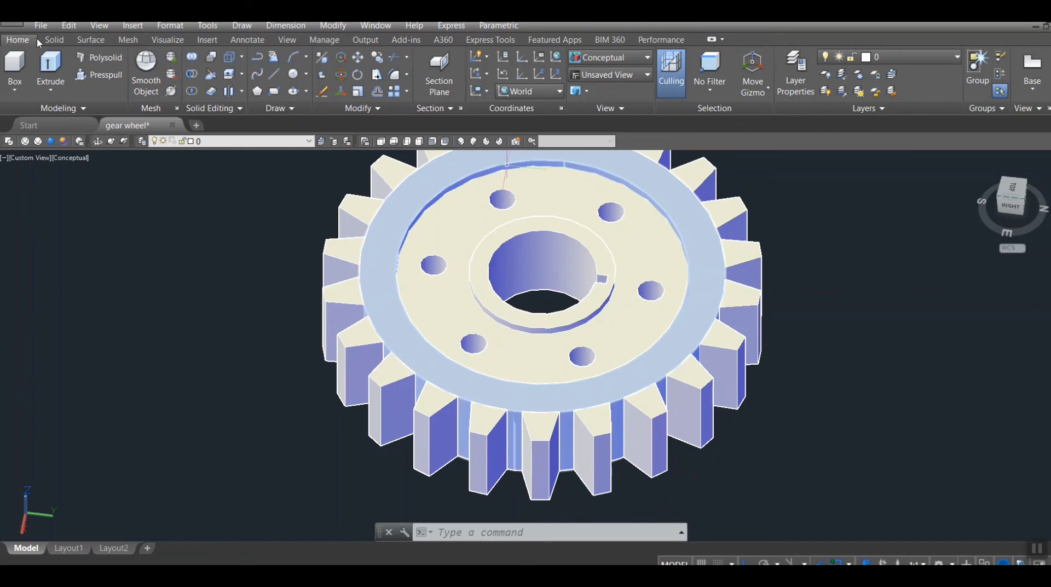
left_click(53, 40)
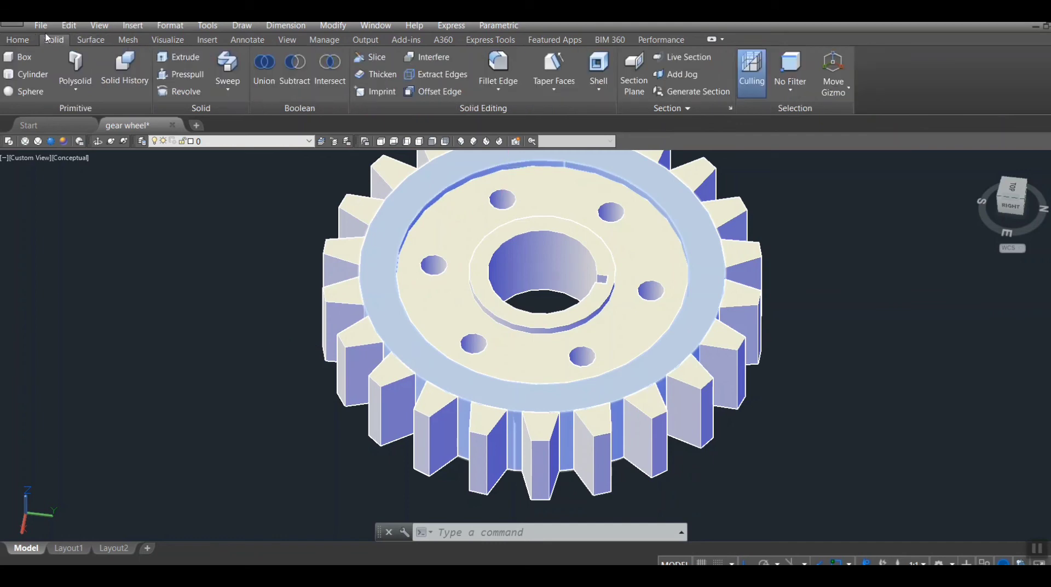
left_click(499, 68)
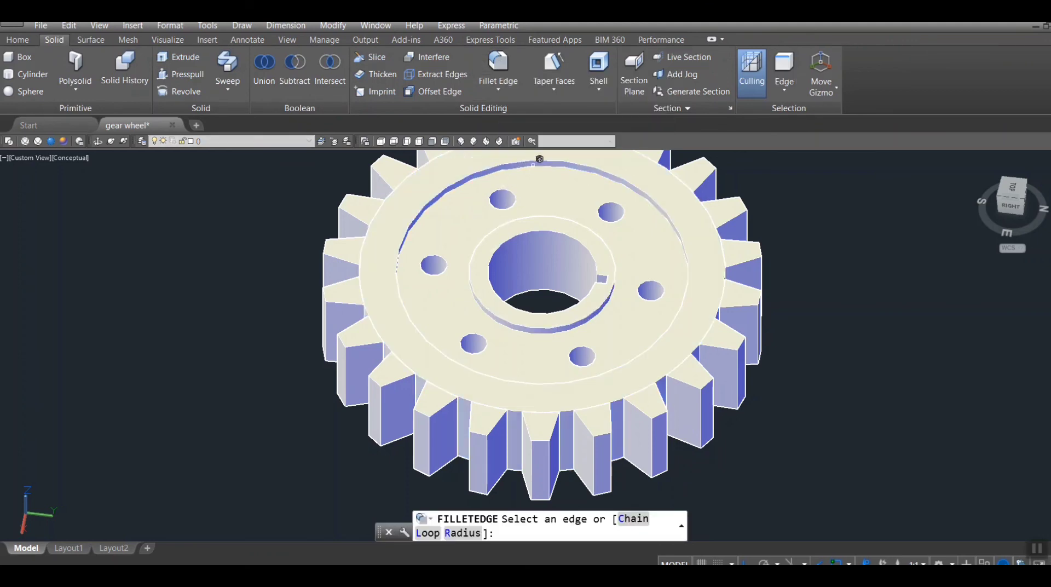
scroll(723, 248, "up", 2)
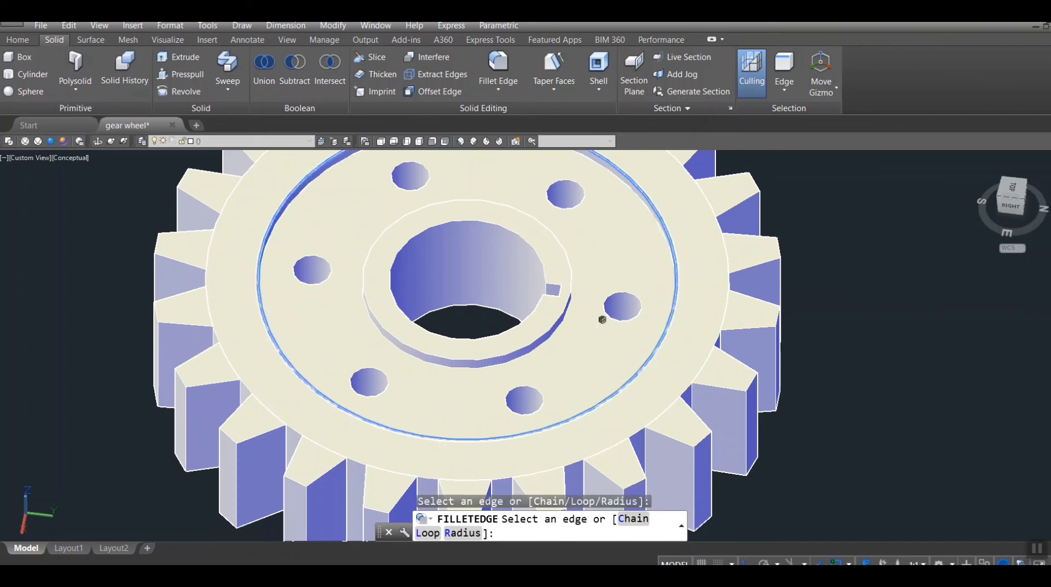
left_click(455, 534)
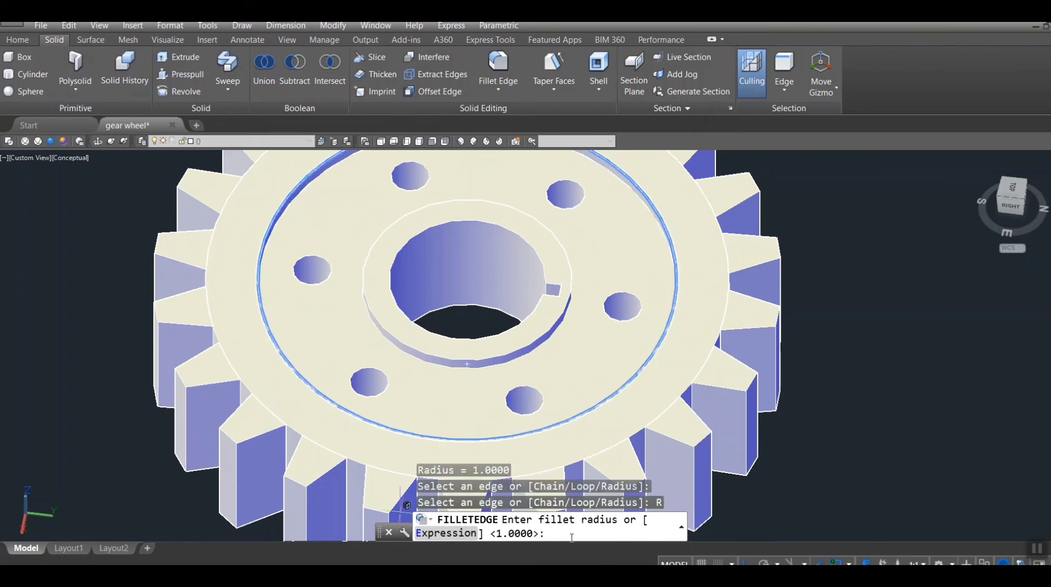
type("5")
key("Return")
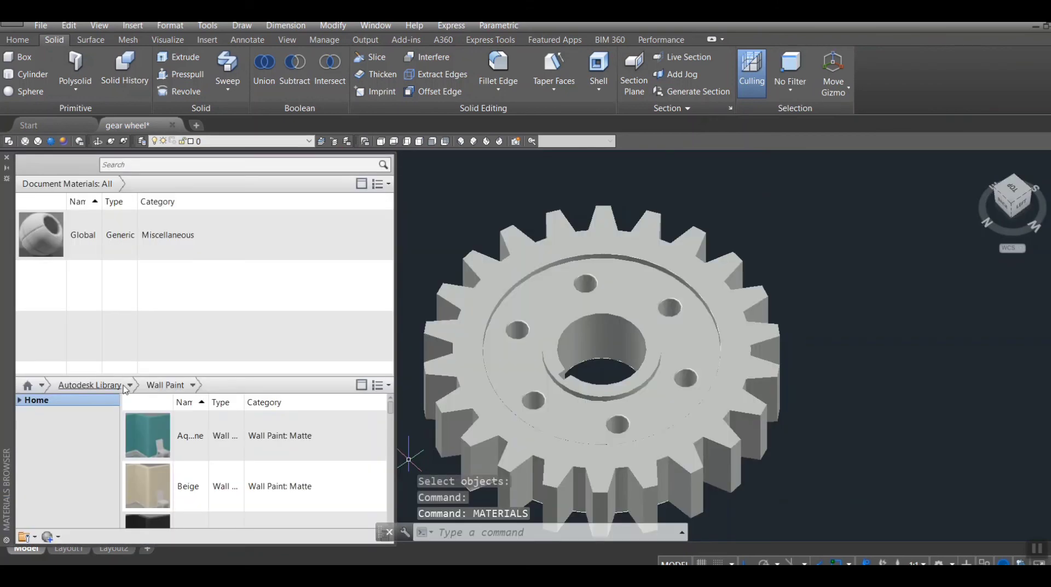
- Filter the Materials Browser to Metal and assign the copper material to the gear
left_click(134, 387)
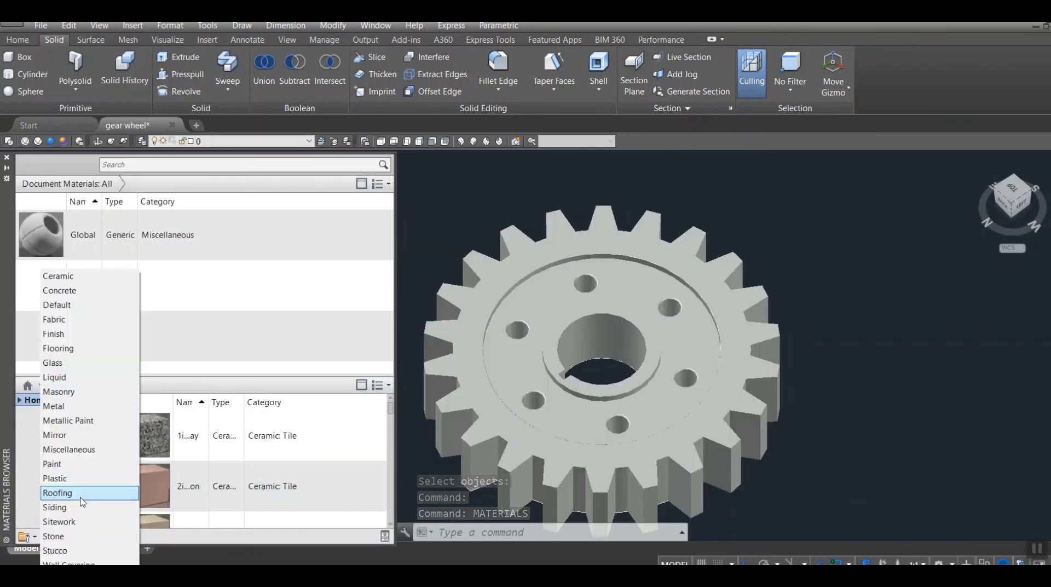
left_click(82, 407)
scroll(229, 448, "down", 1)
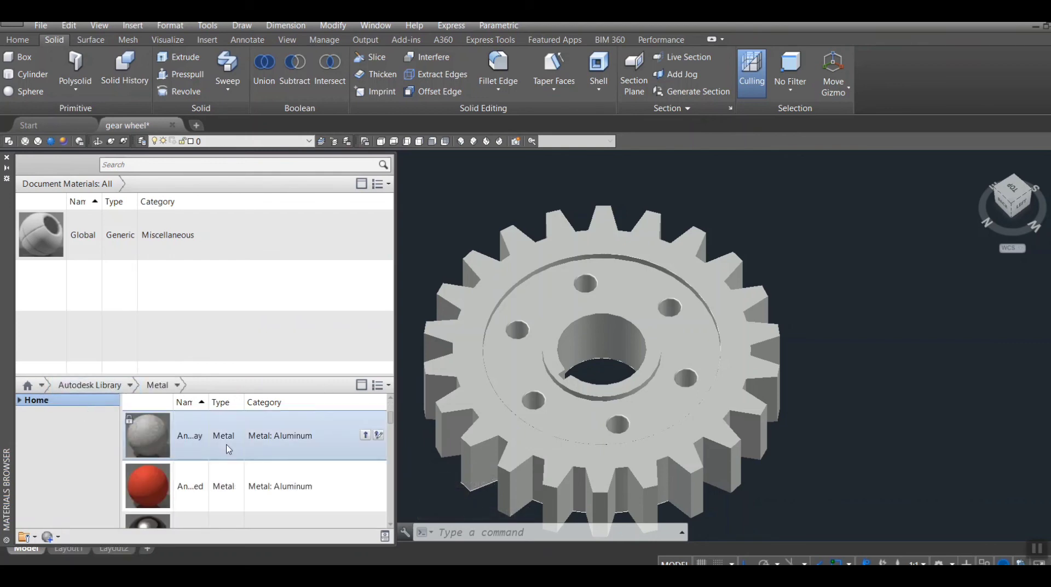
scroll(229, 449, "down", 1)
scroll(229, 449, "down", 1)
scroll(229, 449, "down", 1)
scroll(192, 484, "down", 1)
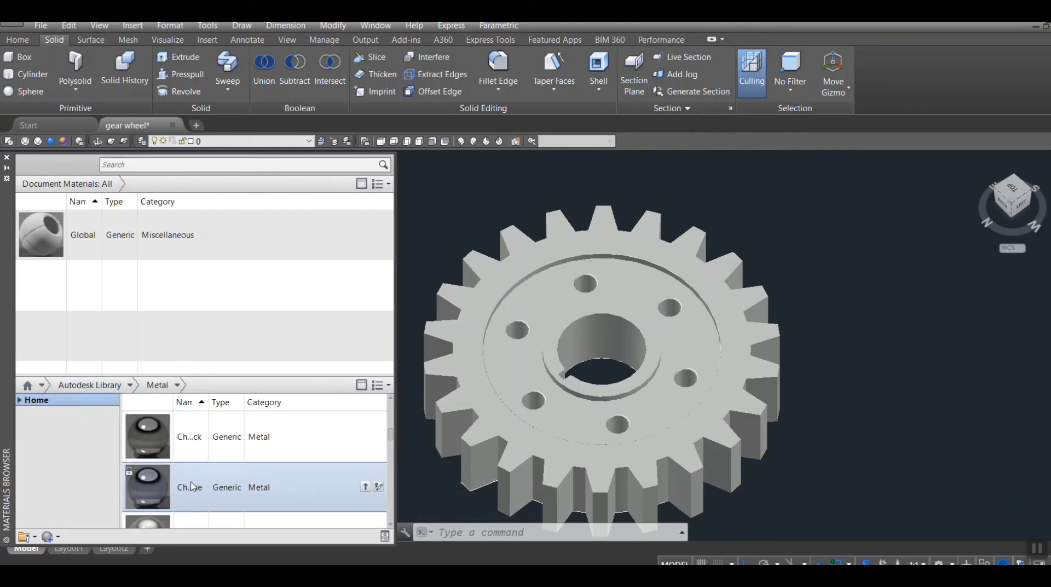
scroll(191, 484, "down", 1)
scroll(191, 484, "down", 1)
scroll(192, 484, "down", 1)
scroll(191, 484, "down", 1)
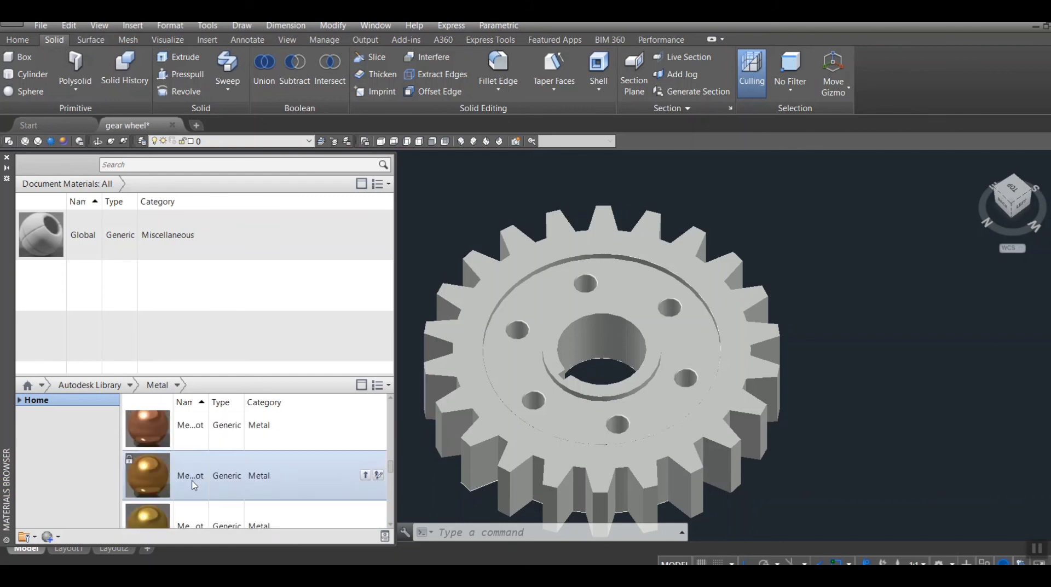
scroll(192, 484, "down", 1)
scroll(192, 484, "down", 1)
scroll(151, 436, "down", 1)
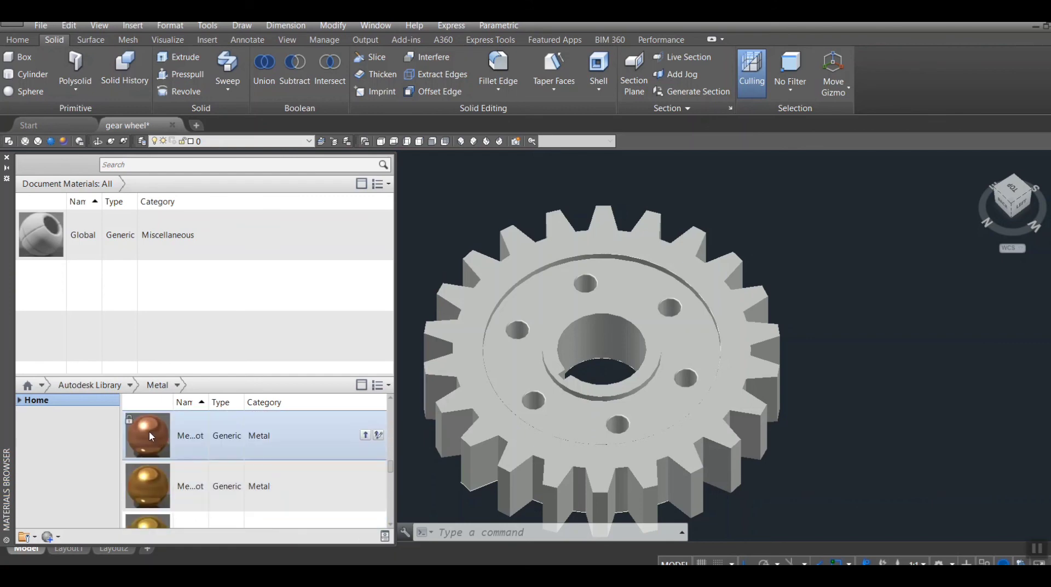
left_click(438, 427)
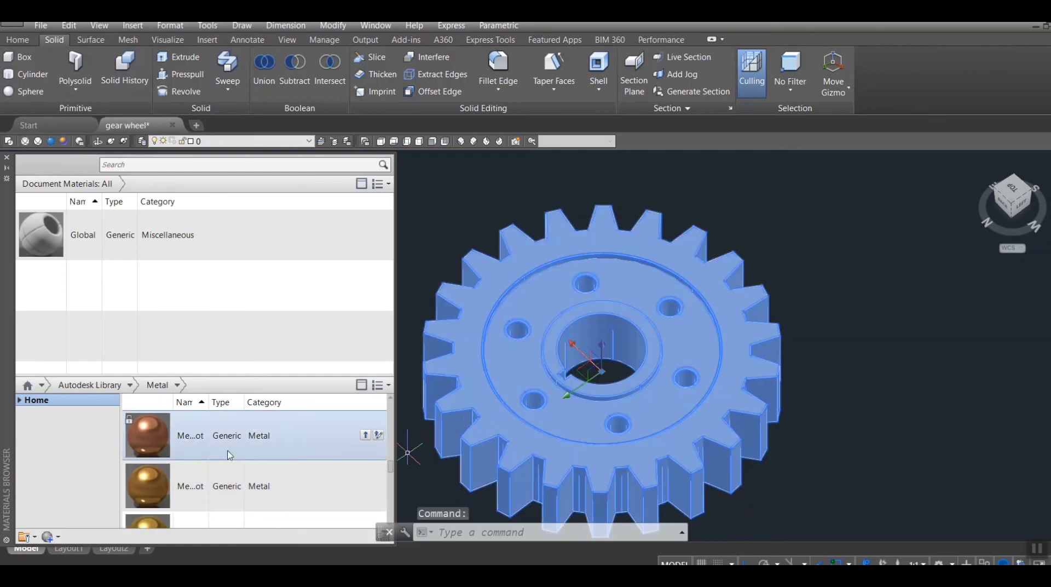
left_click(364, 435)
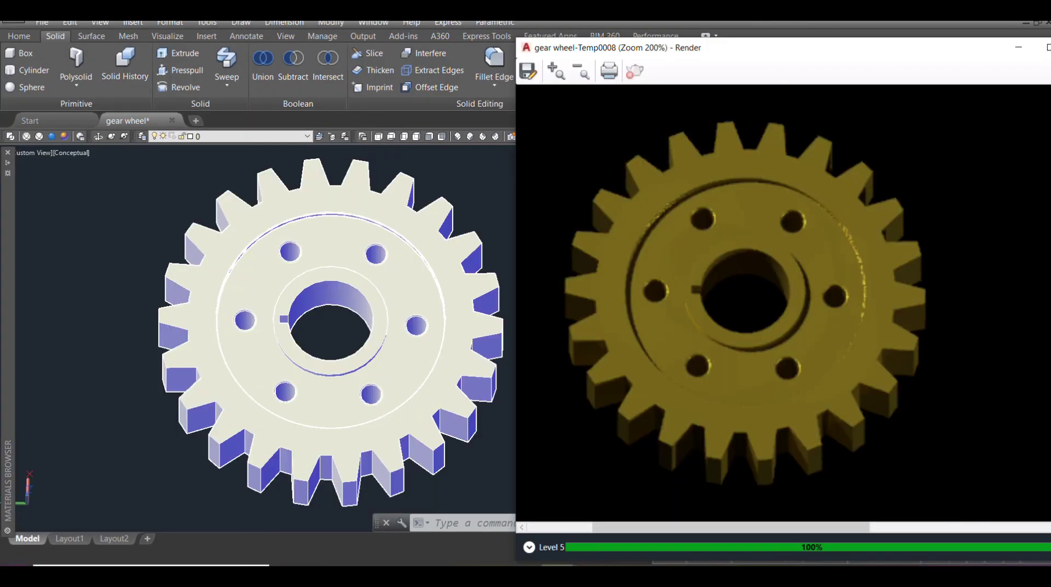